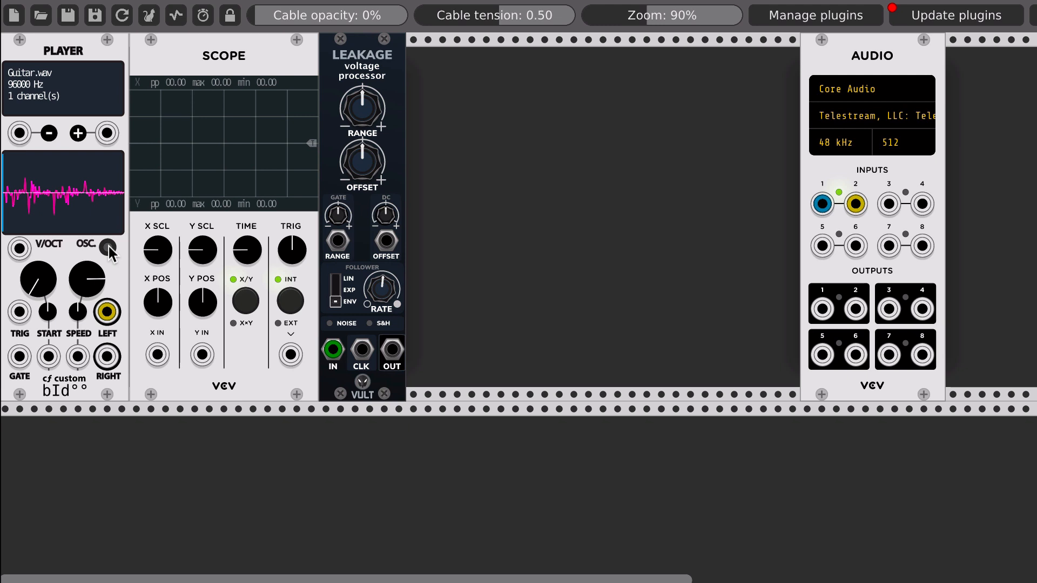
# Patch the Player's left output to the Scope's X input and play Guitar.wav
pyautogui.click(108, 247)
pyautogui.moveTo(158, 356); pyautogui.dragTo(107, 312)
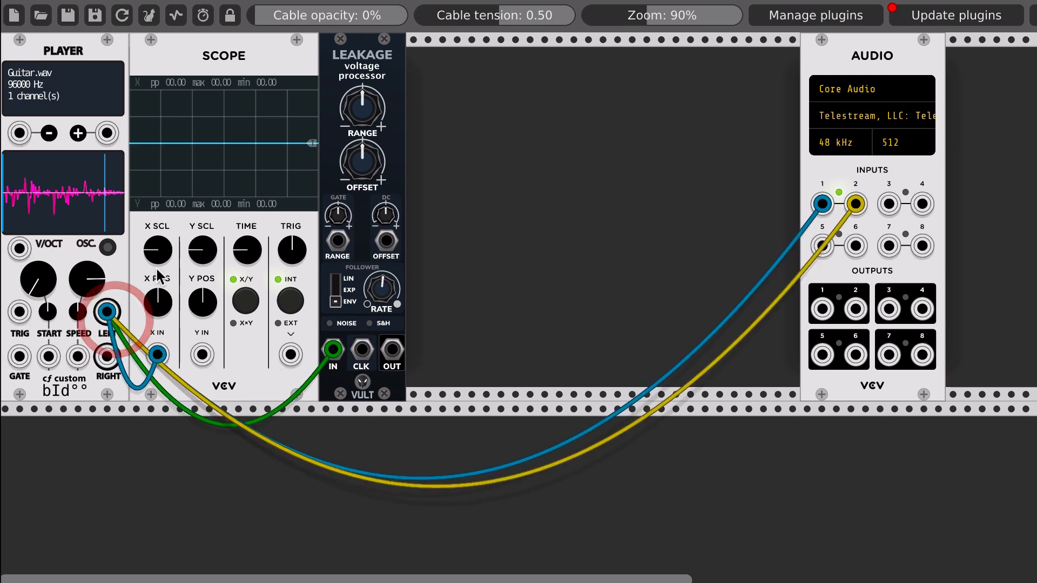
pyautogui.click(108, 248)
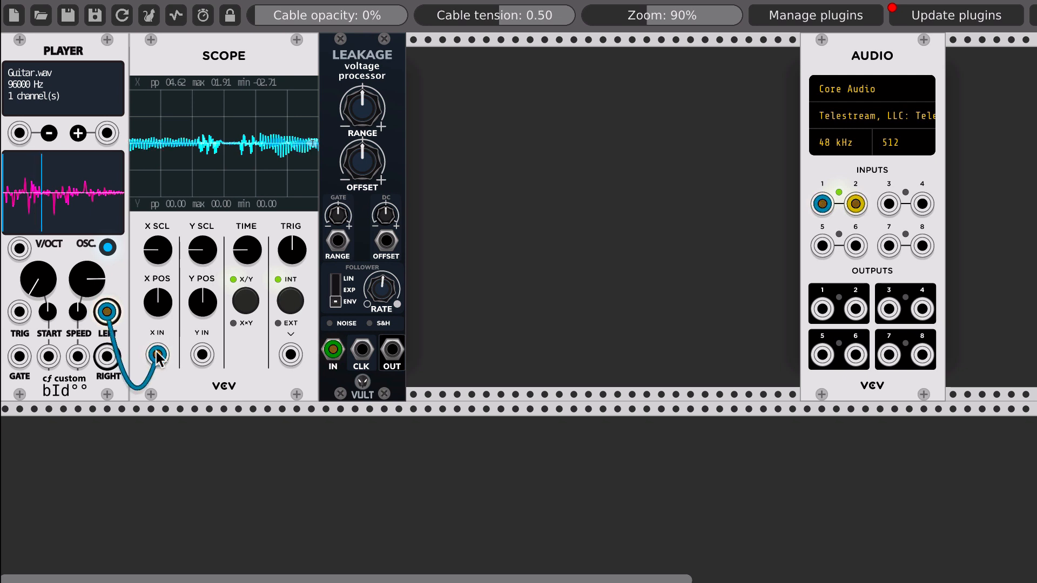
# Patch the Leakage output to the Scope's Y input with playback stopped, and restart the sample
pyautogui.click(107, 247)
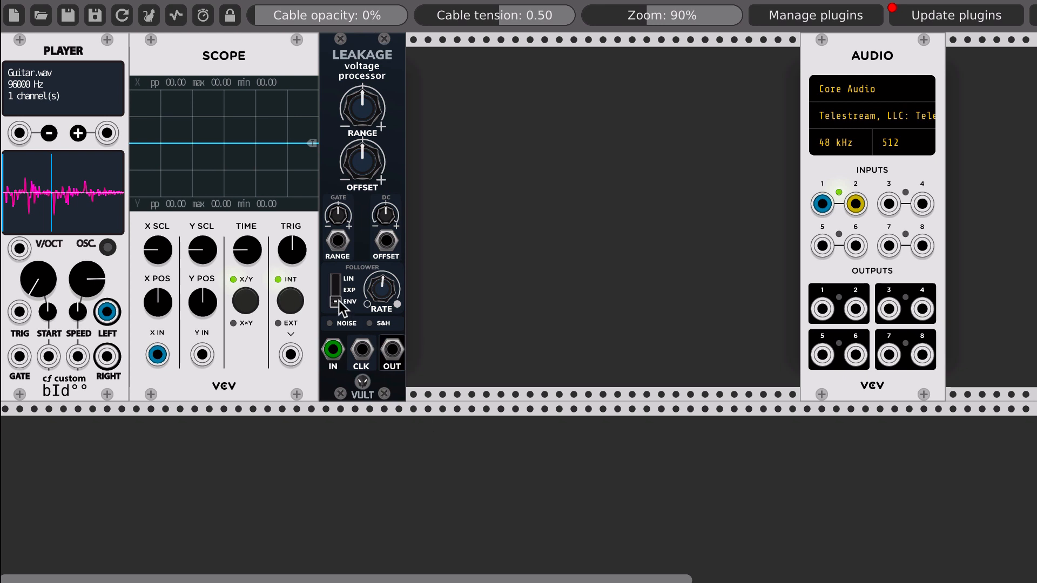
pyautogui.moveTo(393, 349); pyautogui.dragTo(203, 356)
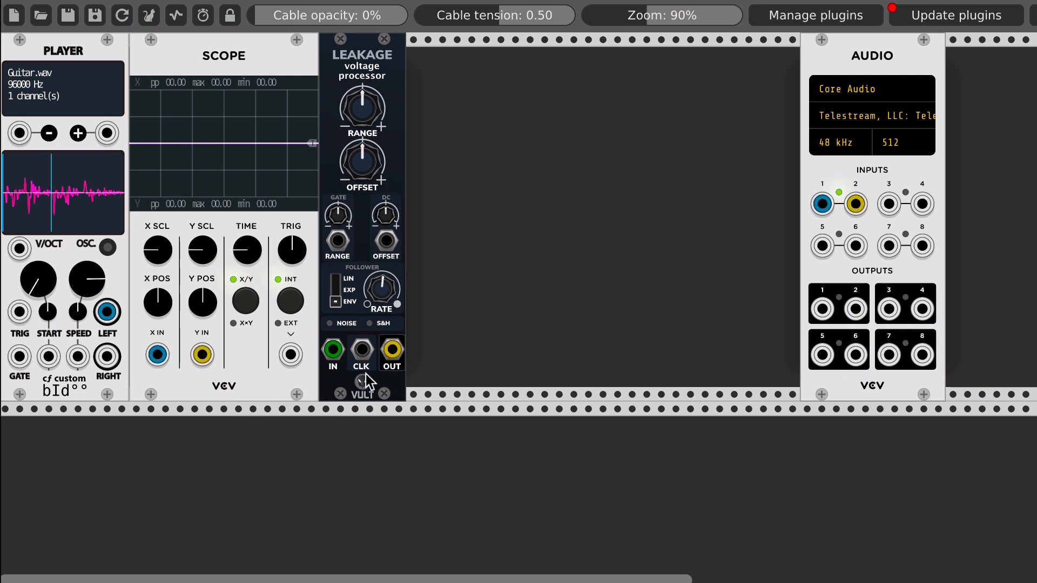
pyautogui.click(107, 247)
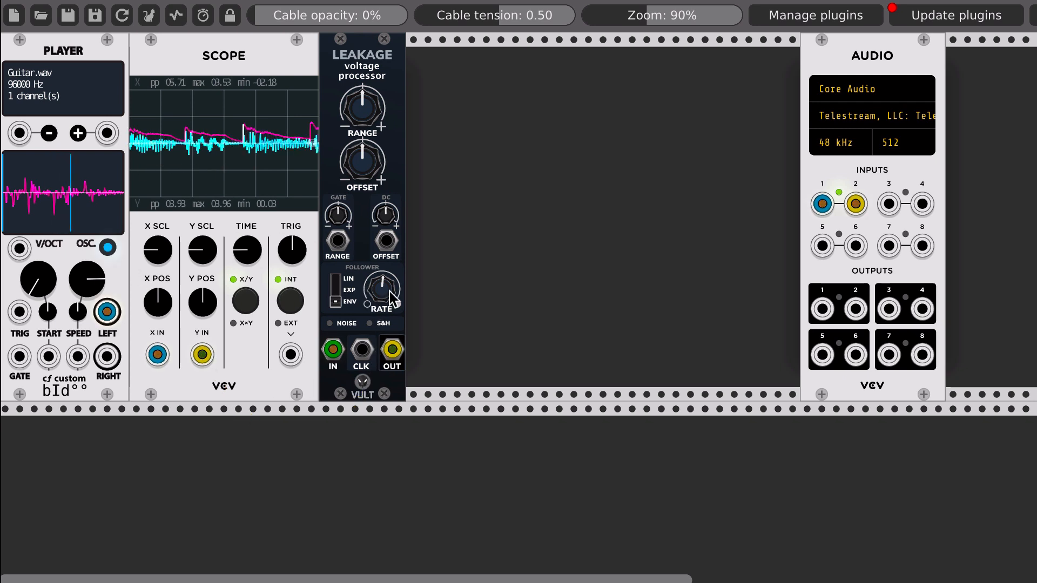
# Sweep the Leakage follower rate to minimum and back to about centre, and raise the Scope's X and Y scales one notch
pyautogui.moveTo(390, 292); pyautogui.dragTo(390, 378)
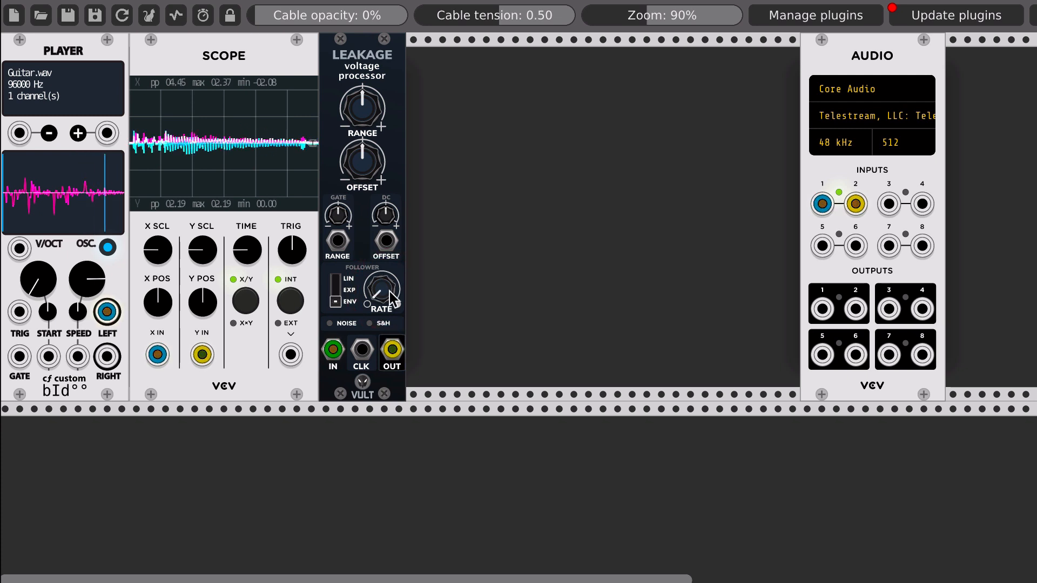
pyautogui.moveTo(390, 292); pyautogui.dragTo(390, 227)
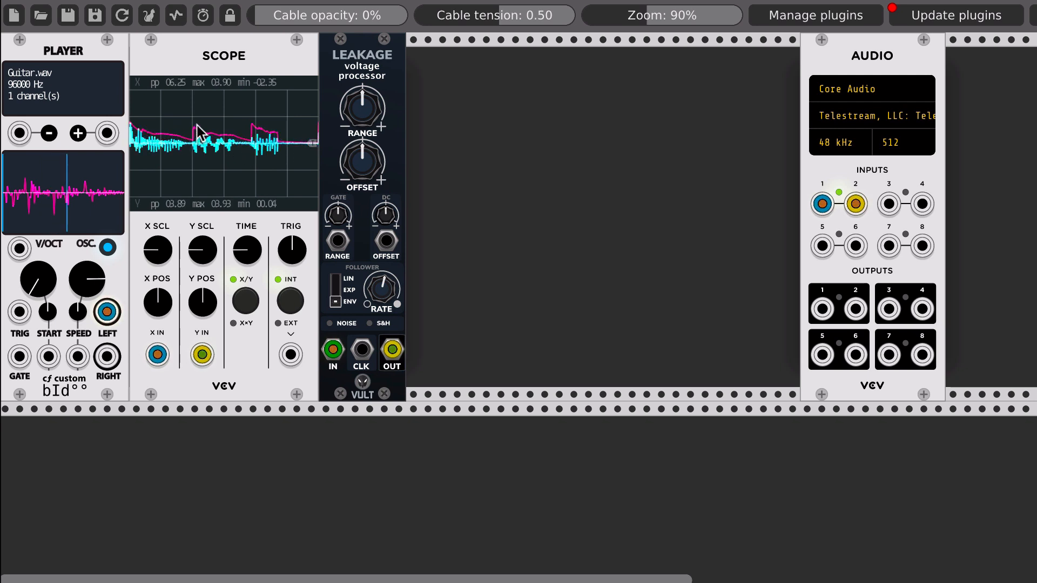
pyautogui.moveTo(208, 240)
pyautogui.mouseDown()
pyautogui.moveTo(208, 227)
pyautogui.moveTo(171, 236)
pyautogui.mouseUp()
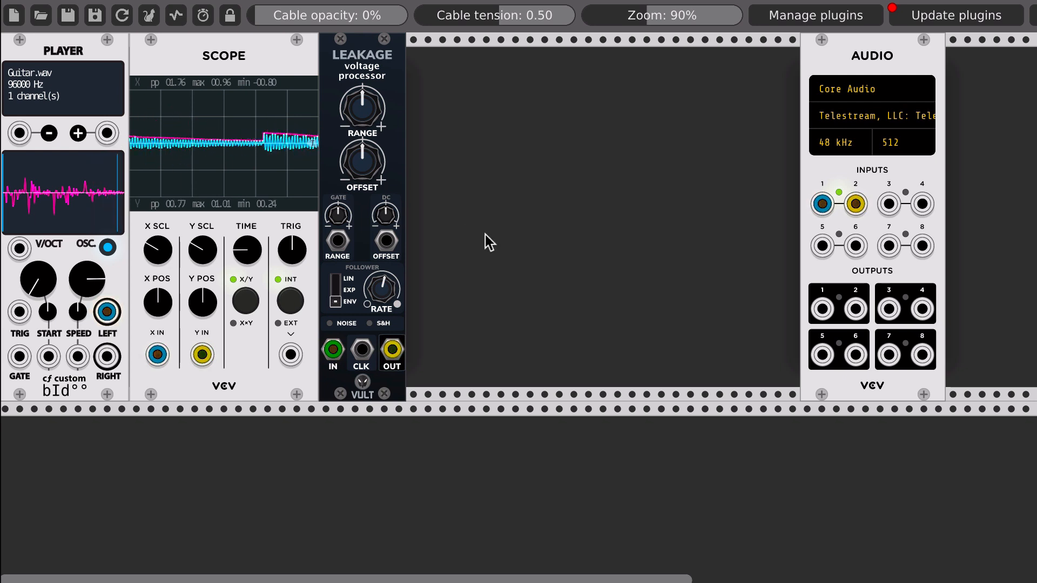
pyautogui.moveTo(382, 288); pyautogui.dragTo(382, 314)
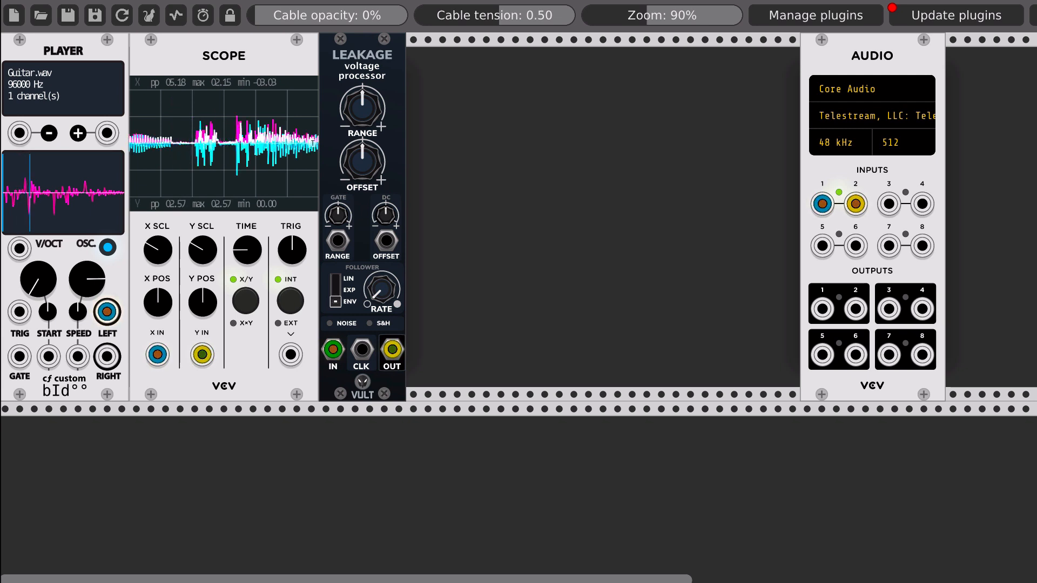
pyautogui.moveTo(382, 288); pyautogui.dragTo(381, 221)
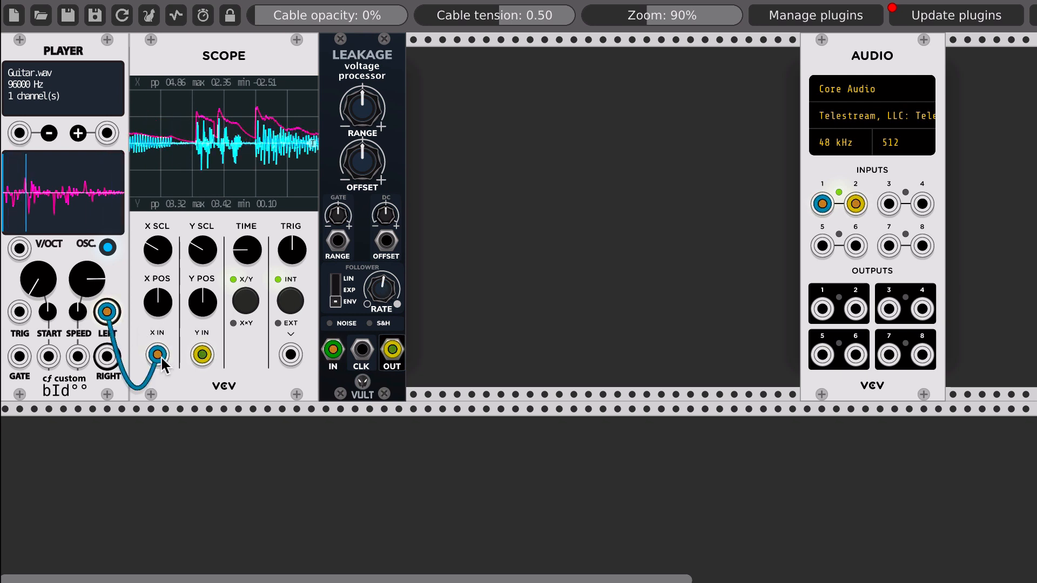
# Duplicate the Leakage module, patch the original's output into the copy's input, and set the copy's follower to LIN
pyautogui.click(369, 60)
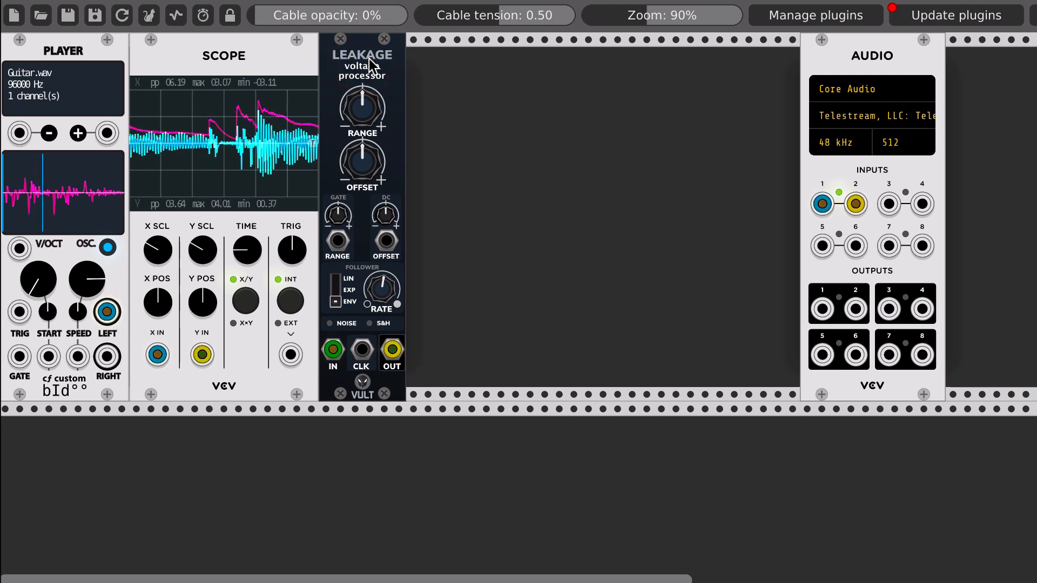
pyautogui.hotkey('ctrl', 'd')
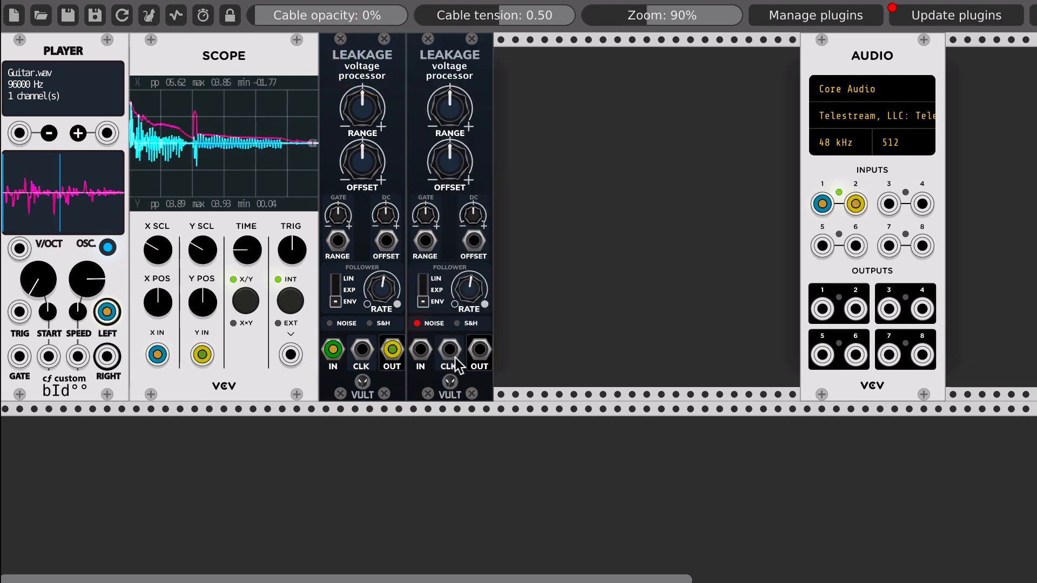
pyautogui.moveTo(421, 350); pyautogui.dragTo(393, 355)
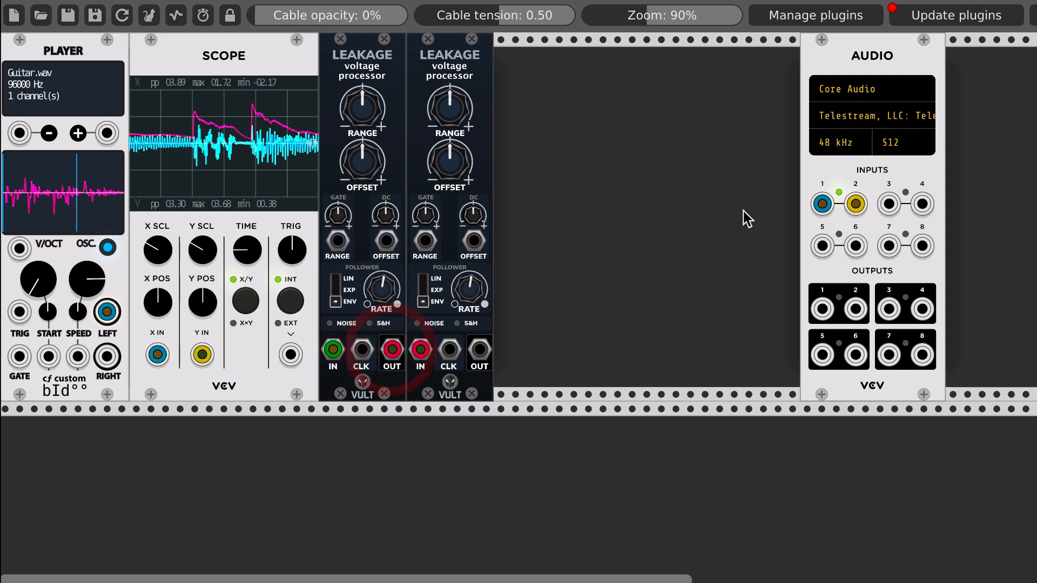
pyautogui.click(108, 249)
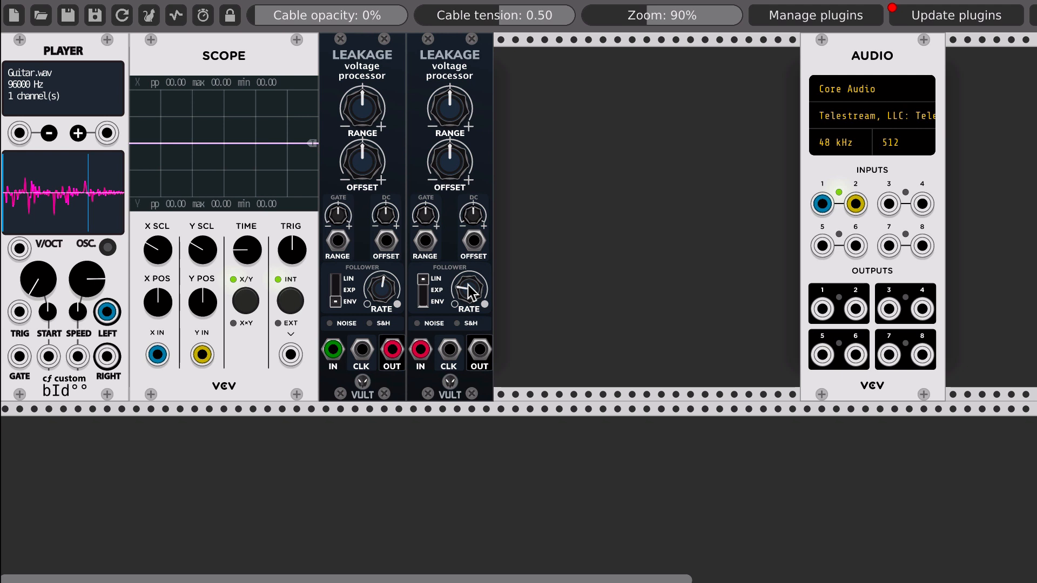
# Patch the second Leakage's output to the Scope's X input, disconnect Audio inputs 1 and 2, and restart playback
pyautogui.moveTo(479, 350); pyautogui.dragTo(203, 443)
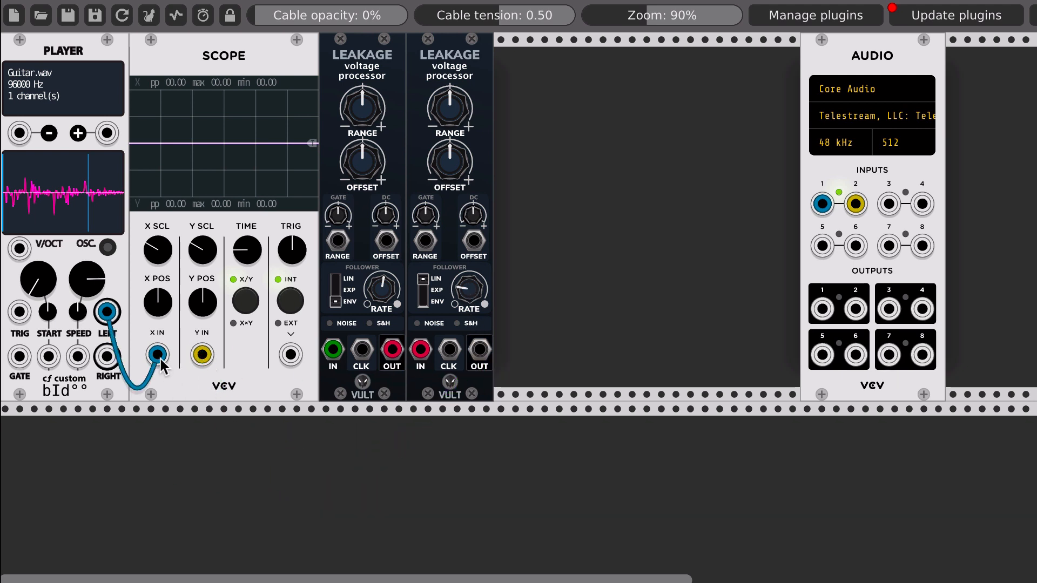
pyautogui.moveTo(160, 358); pyautogui.dragTo(494, 366)
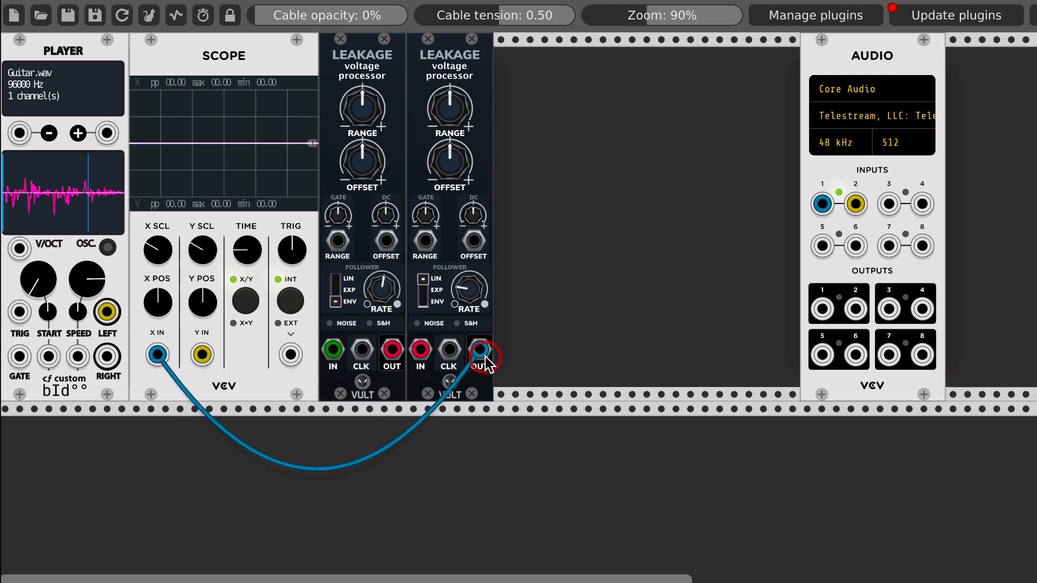
pyautogui.rightClick(819, 209)
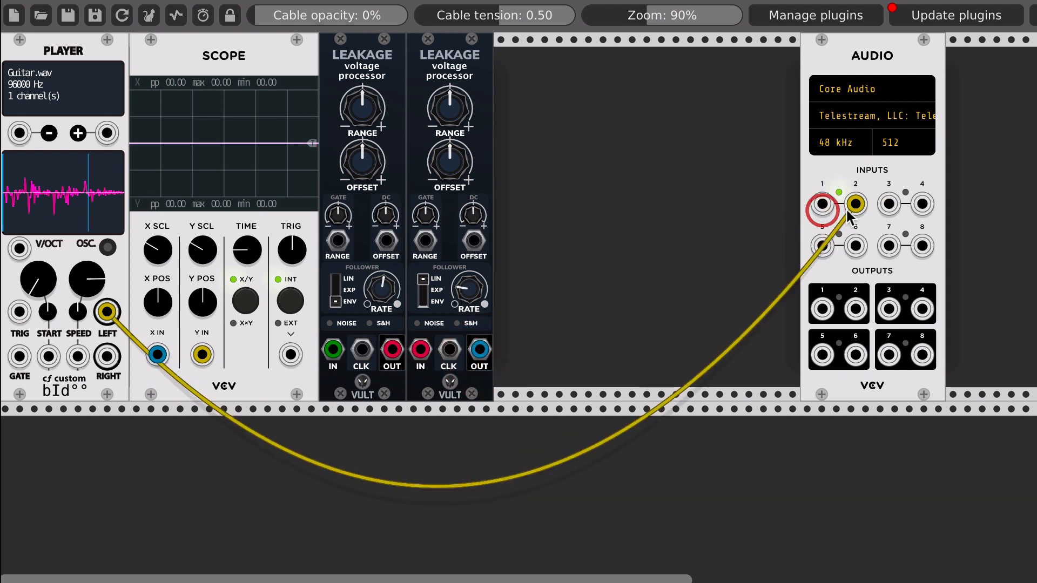
pyautogui.rightClick(855, 207)
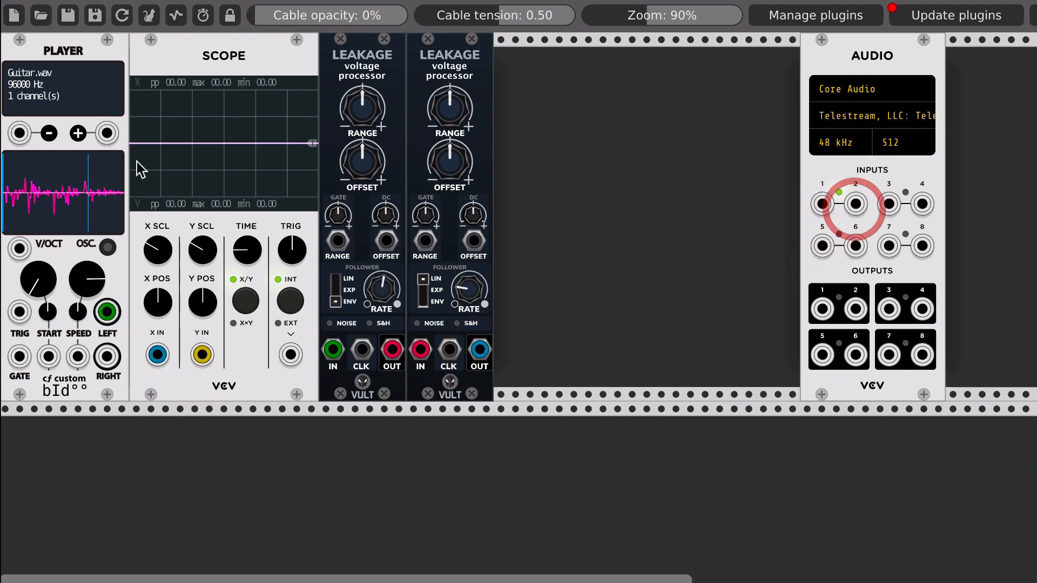
pyautogui.click(108, 248)
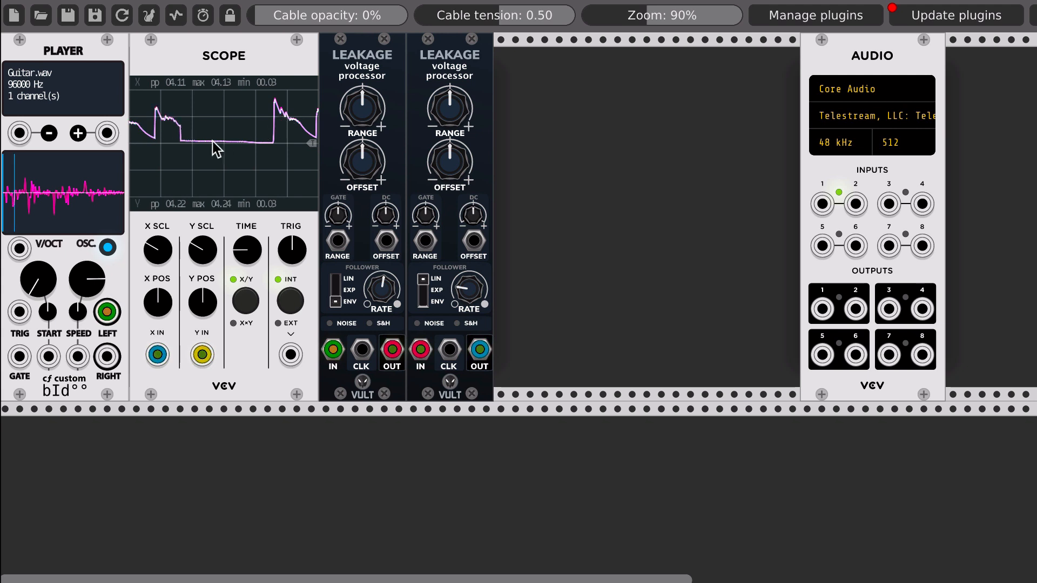
# Fine-tune the second Leakage's follower rate, leaving it somewhat below centre
pyautogui.moveTo(467, 291); pyautogui.dragTo(468, 284)
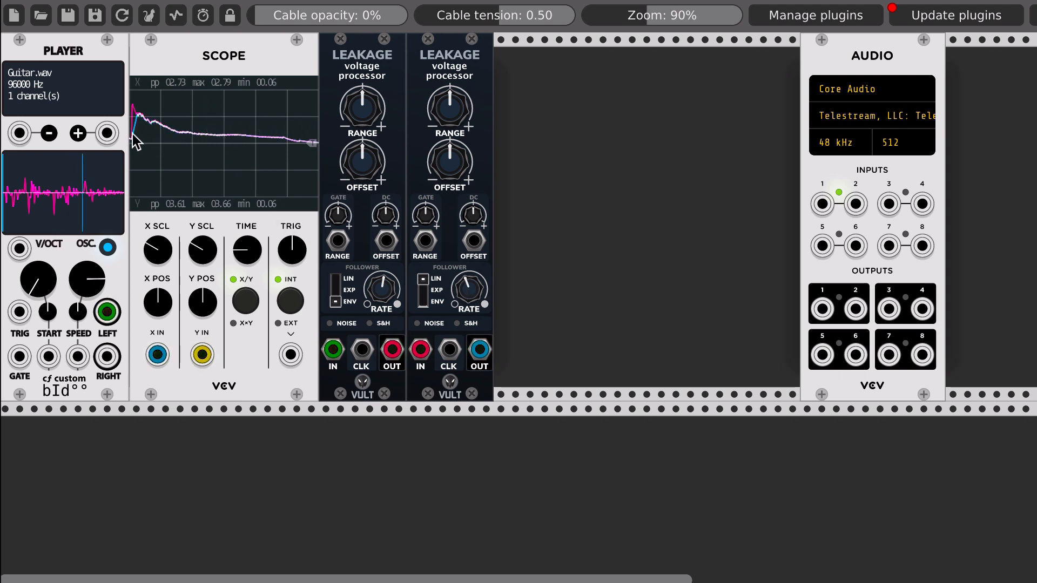
pyautogui.moveTo(463, 288); pyautogui.dragTo(463, 287)
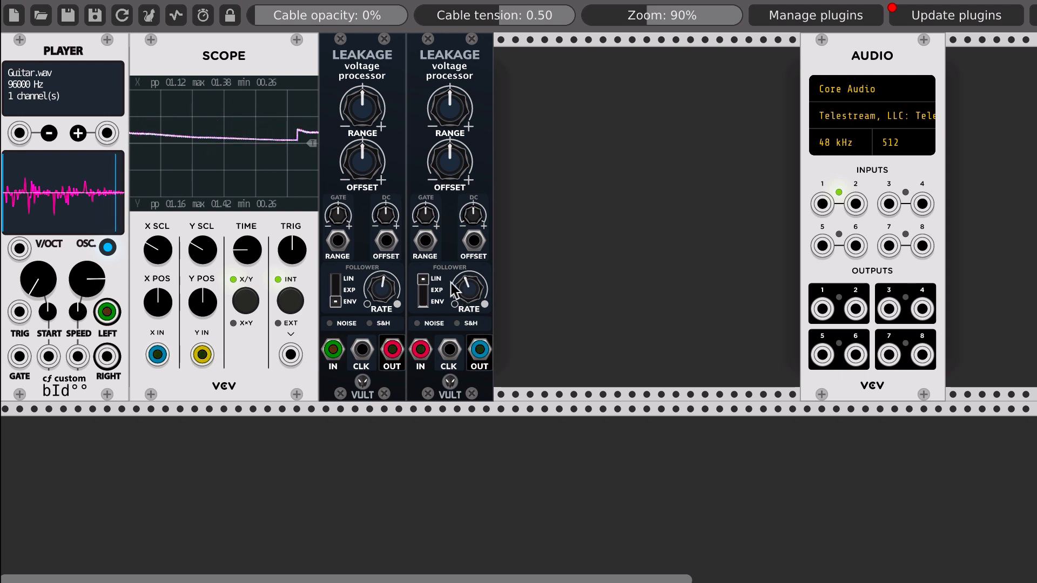
pyautogui.moveTo(459, 287); pyautogui.dragTo(459, 286)
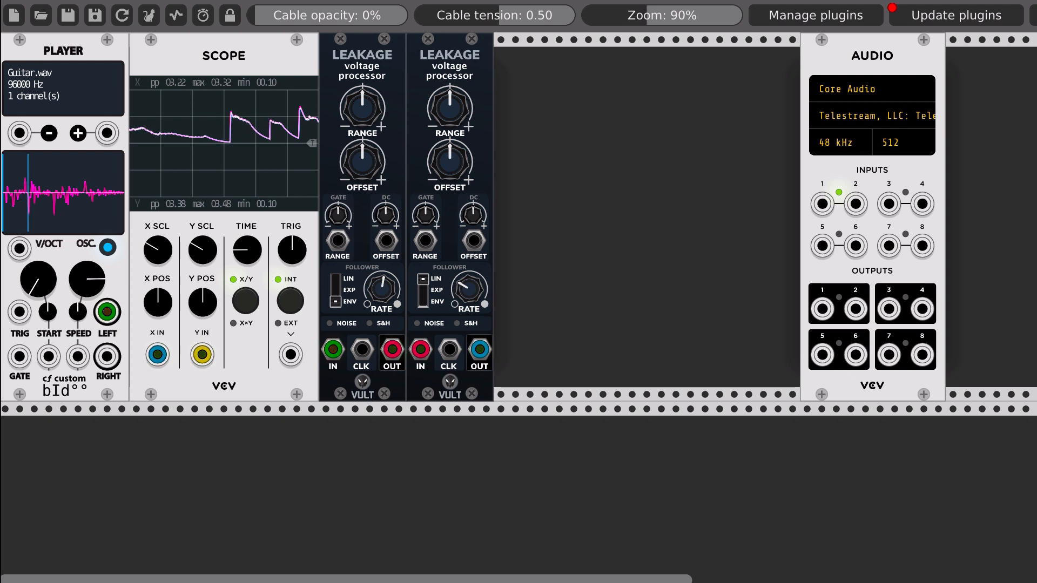
# Lower the second Leakage's offset below centre and raise its range above centre
pyautogui.moveTo(450, 162); pyautogui.dragTo(450, 188)
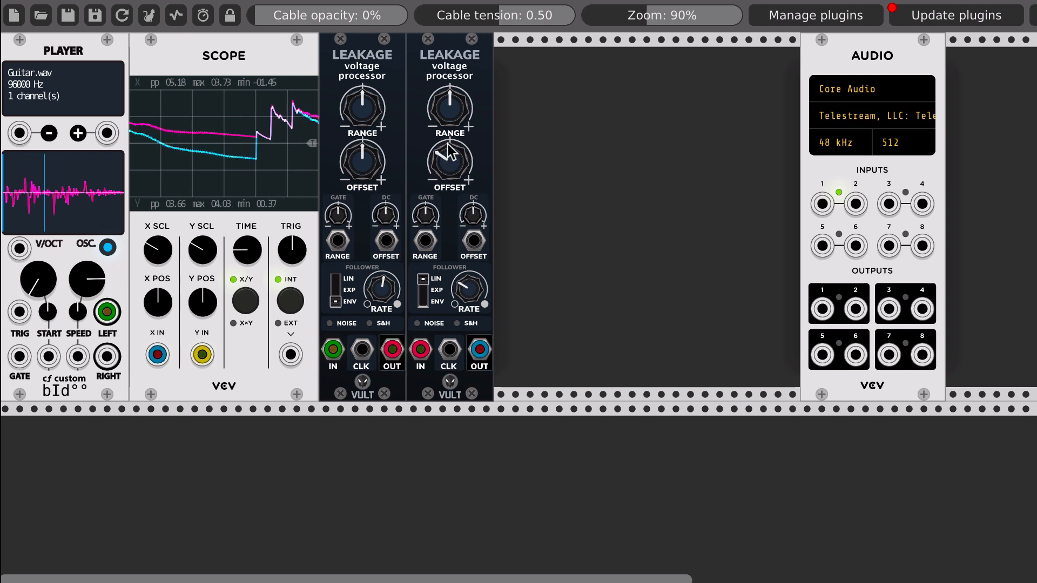
pyautogui.moveTo(450, 109); pyautogui.dragTo(450, 77)
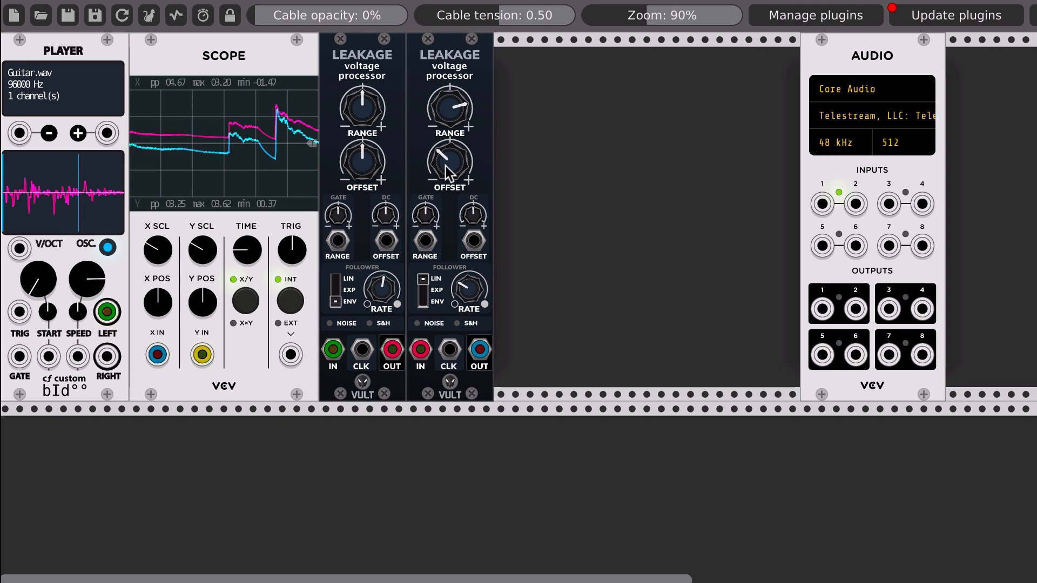
pyautogui.moveTo(445, 167); pyautogui.dragTo(446, 159)
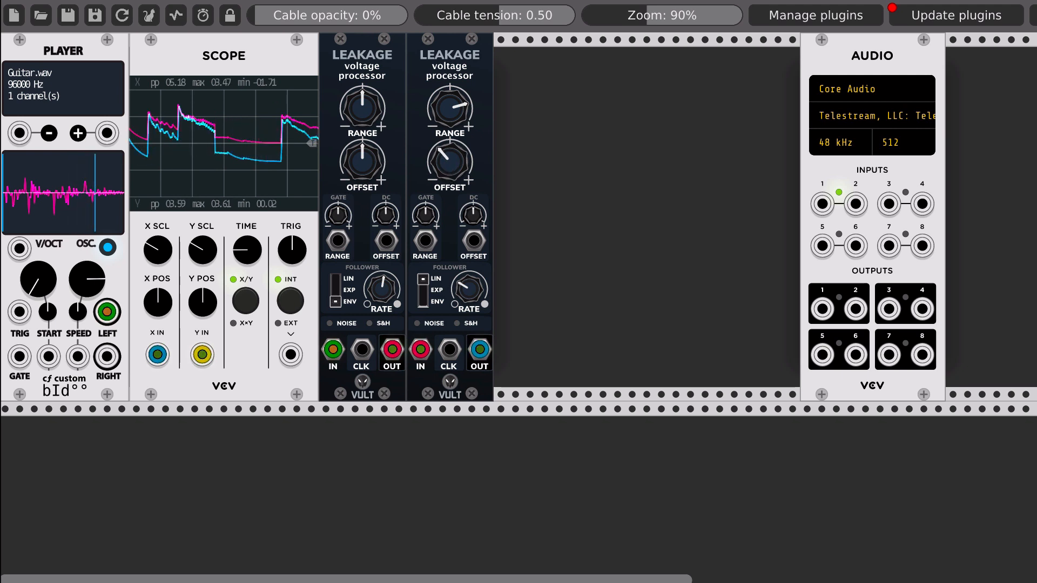
# Find the cf Disto module by searching for "dist" and add it beside the second Leakage
pyautogui.rightClick(555, 158)
pyautogui.write('dis')
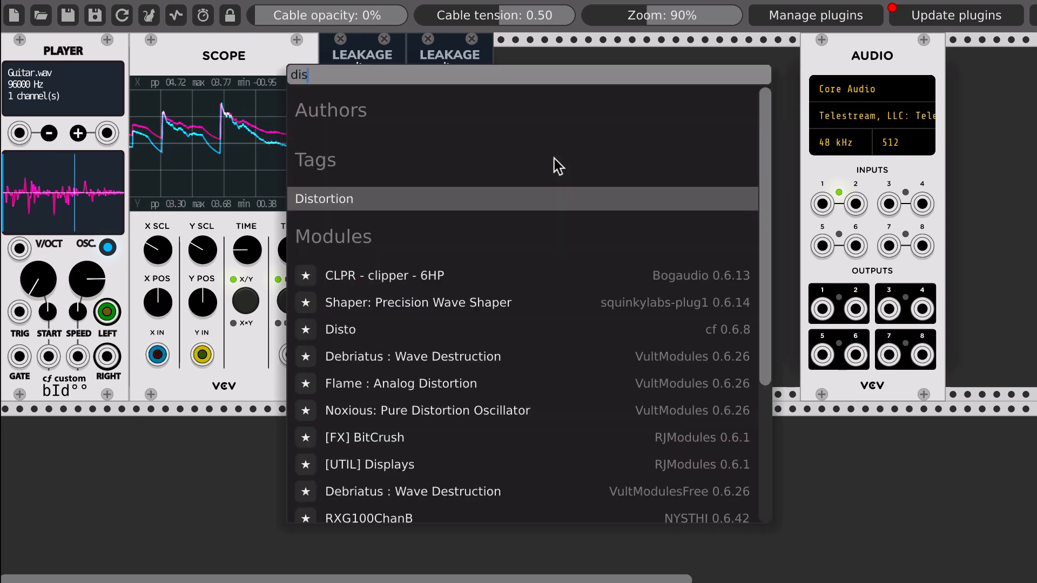
pyautogui.write('t')
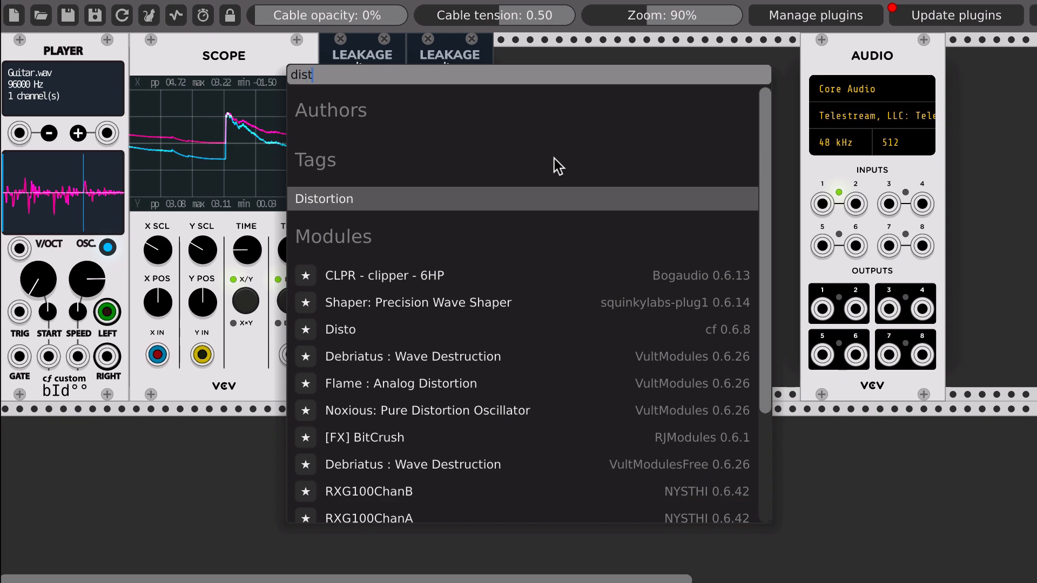
pyautogui.click(411, 332)
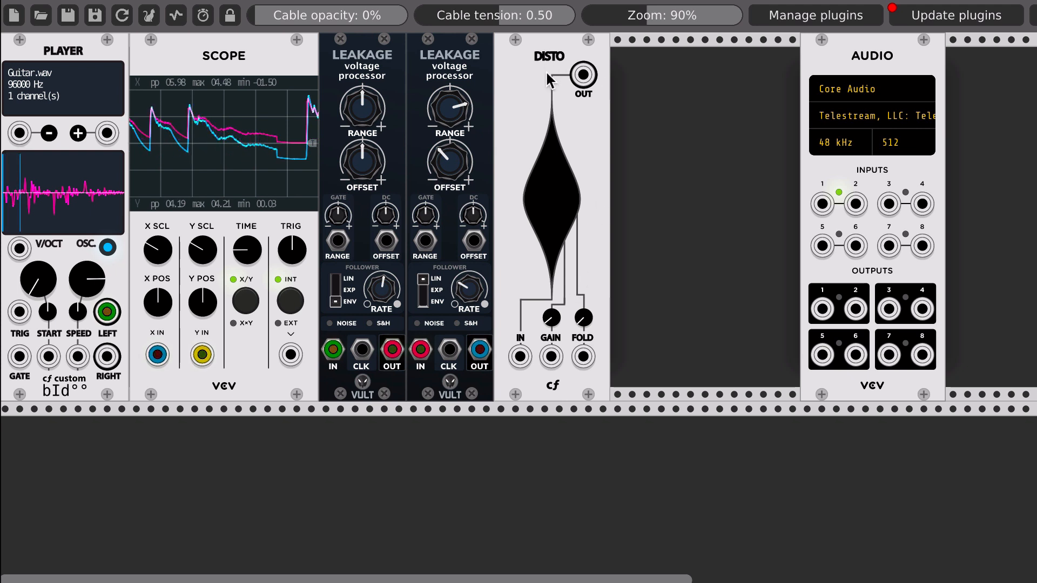
# Patch the second Leakage's output into Disto's input and replace the Scope's Y input cable with one from Disto's output
pyautogui.moveTo(520, 357); pyautogui.dragTo(479, 351)
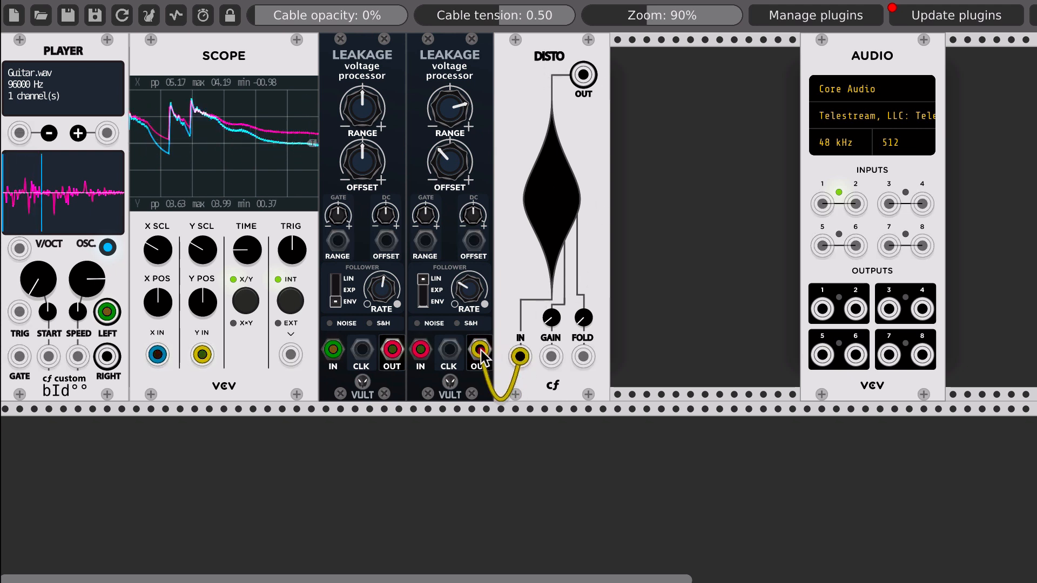
pyautogui.rightClick(202, 355)
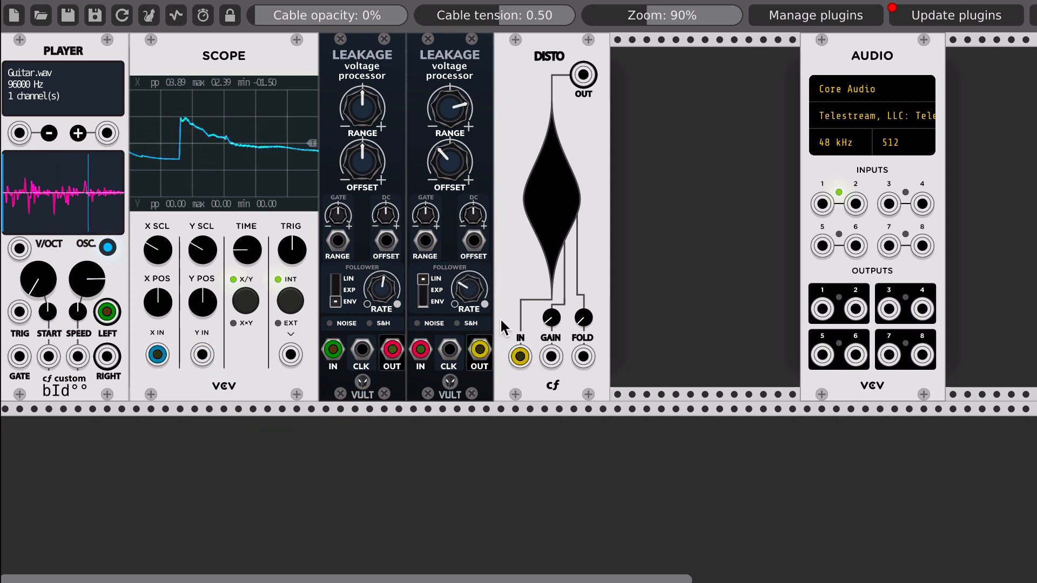
pyautogui.moveTo(584, 74)
pyautogui.mouseDown()
pyautogui.moveTo(342, 349)
pyautogui.moveTo(225, 382)
pyautogui.moveTo(202, 355)
pyautogui.mouseUp()
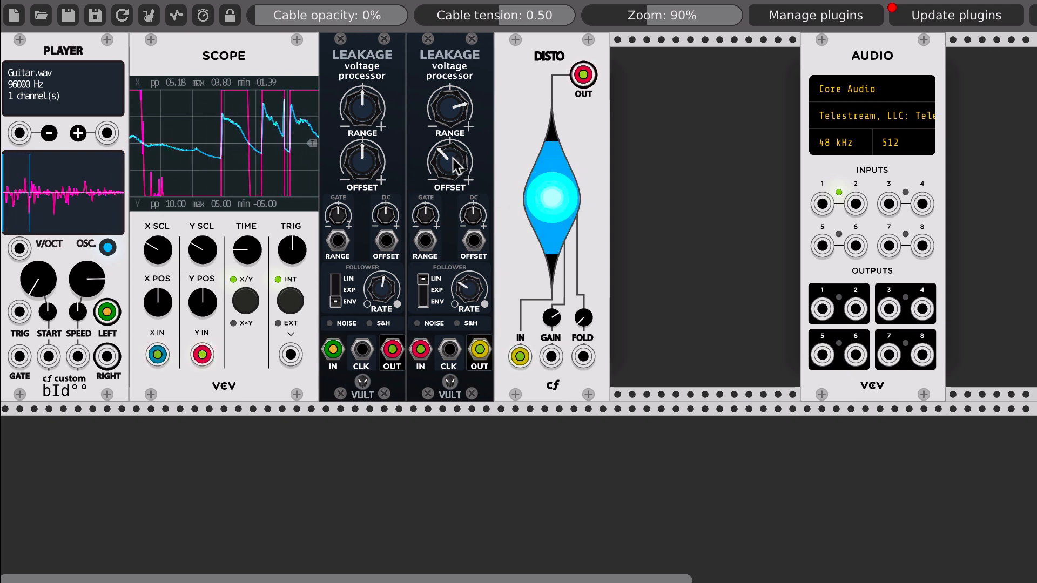
# Fine-tune the second Leakage's offset and raise the Scope's time setting slightly
pyautogui.moveTo(457, 165)
pyautogui.mouseDown()
pyautogui.moveTo(457, 184)
pyautogui.moveTo(451, 163)
pyautogui.mouseUp()
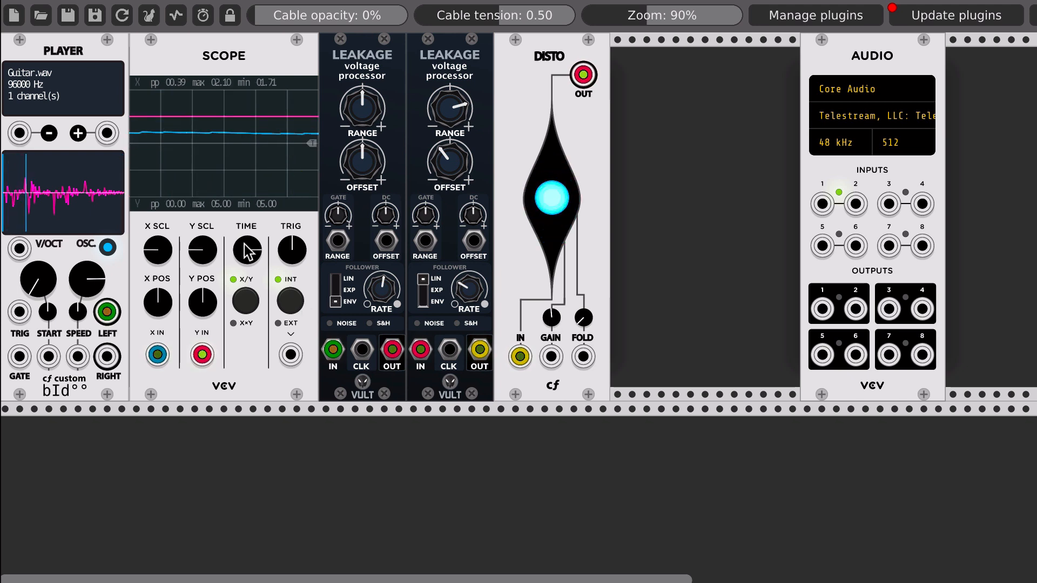
pyautogui.moveTo(246, 251); pyautogui.dragTo(246, 233)
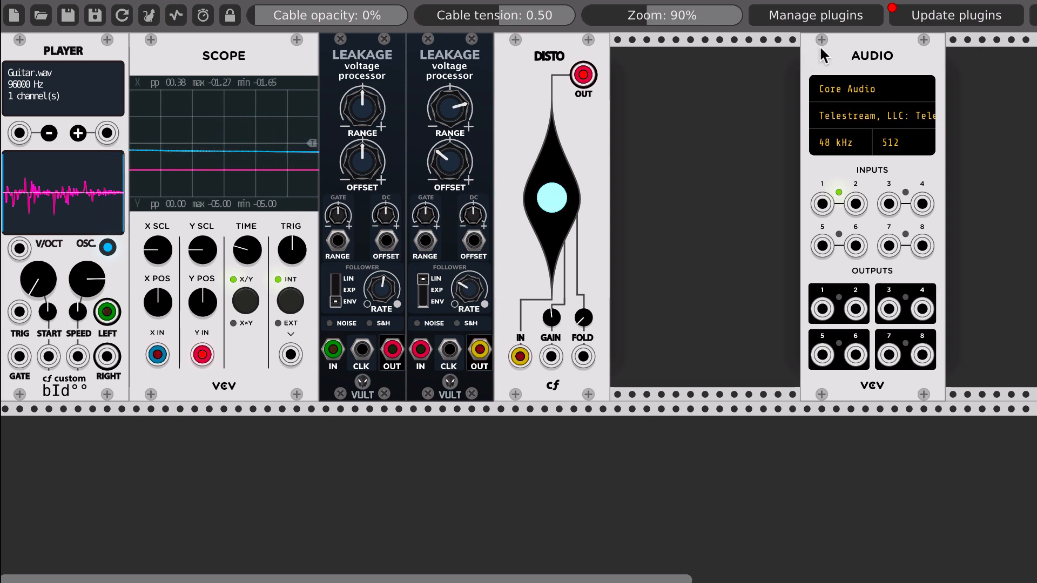
# Move the Audio module aside and add the Vult Slap module beside Disto, searching for "slap"
pyautogui.moveTo(821, 54); pyautogui.dragTo(879, 54)
pyautogui.rightClick(728, 108)
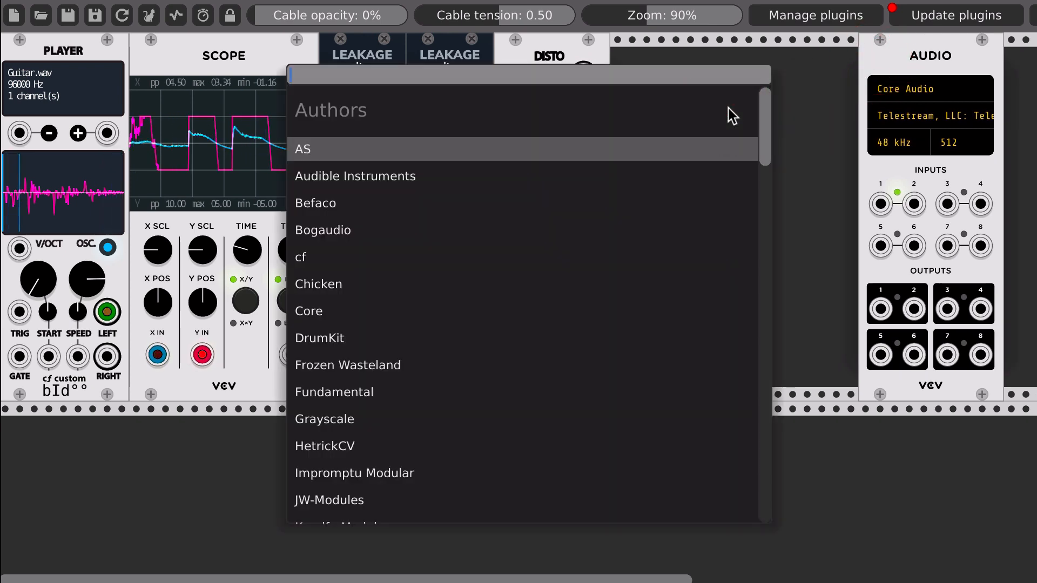
pyautogui.write('sla')
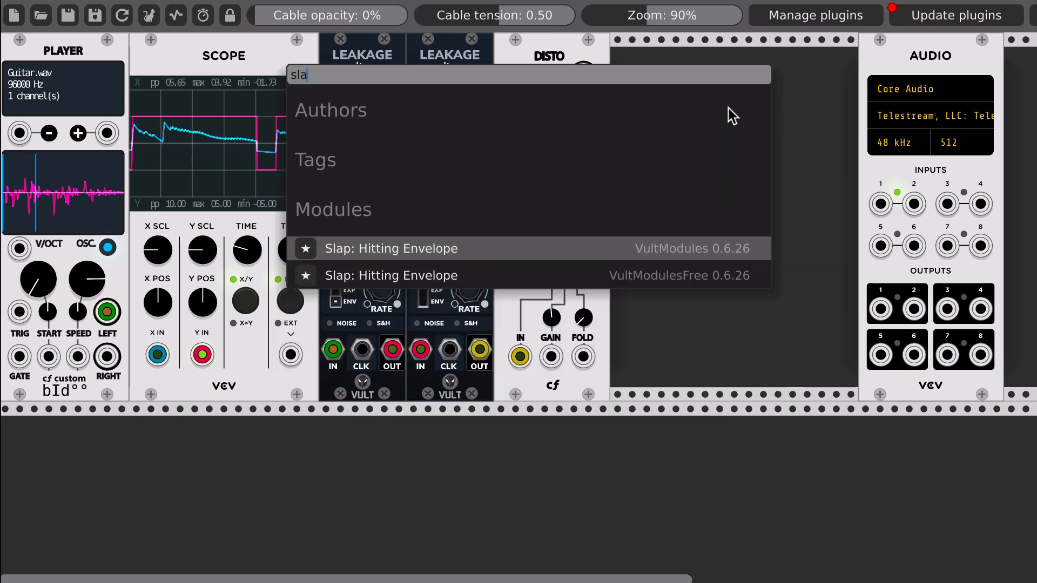
pyautogui.write('p')
pyautogui.press('Return')
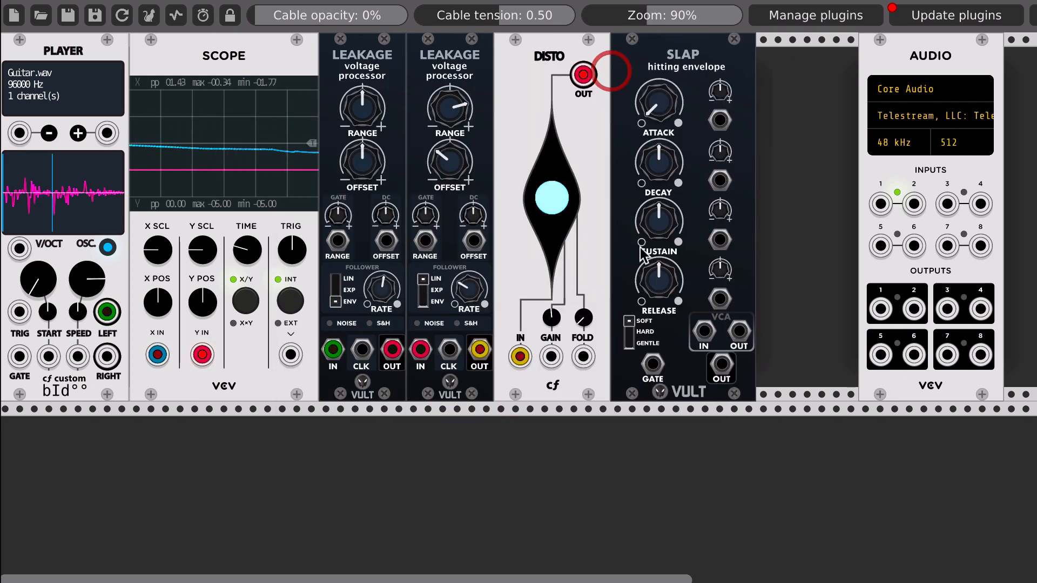
# Patch Disto's output into Slap's gate input and replace the Scope's X input cable with one from Slap's envelope output
pyautogui.moveTo(653, 364); pyautogui.dragTo(583, 74)
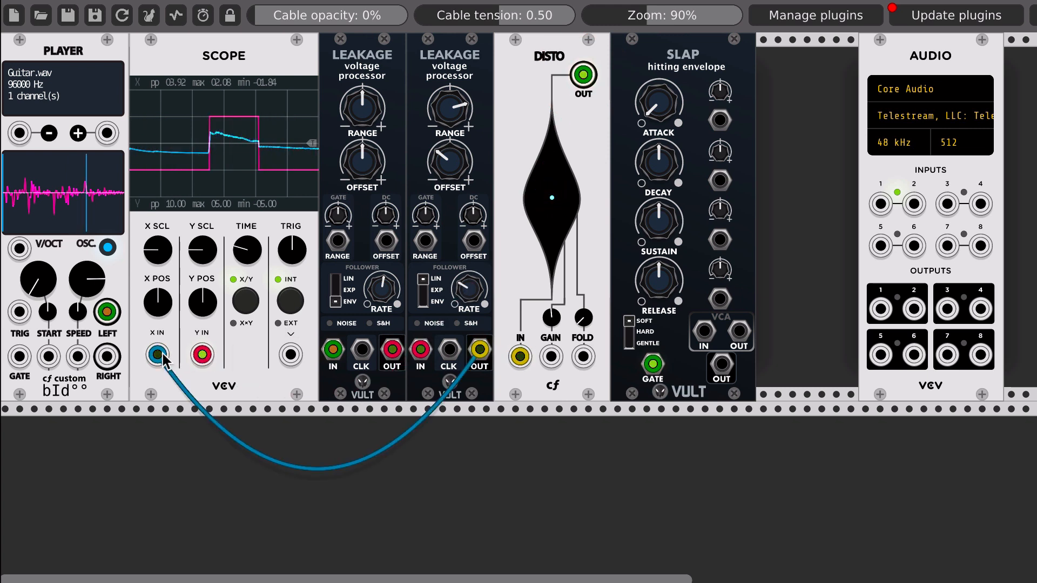
pyautogui.moveTo(157, 355); pyautogui.dragTo(722, 365)
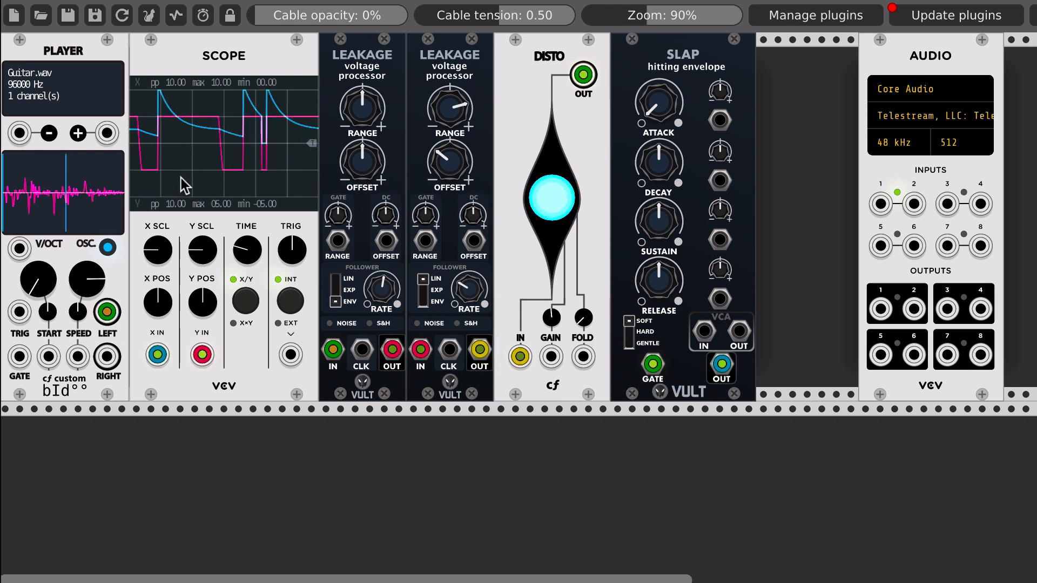
# Patch the Player's left output straight into Audio inputs 1 and 2 to hear the dry guitar, and disconnect both cables
pyautogui.moveTo(881, 204); pyautogui.dragTo(107, 312)
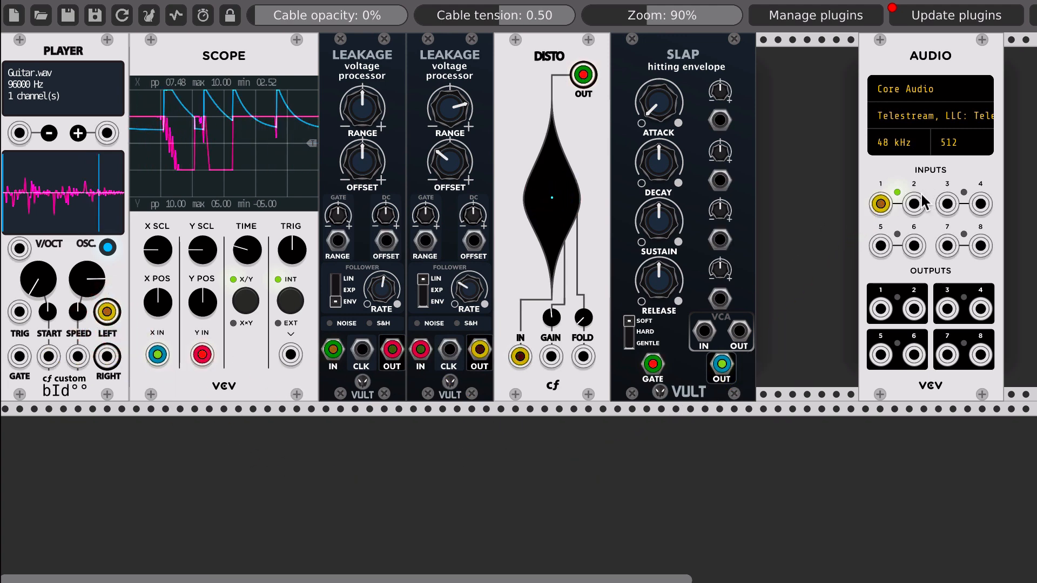
pyautogui.moveTo(914, 204); pyautogui.dragTo(107, 311)
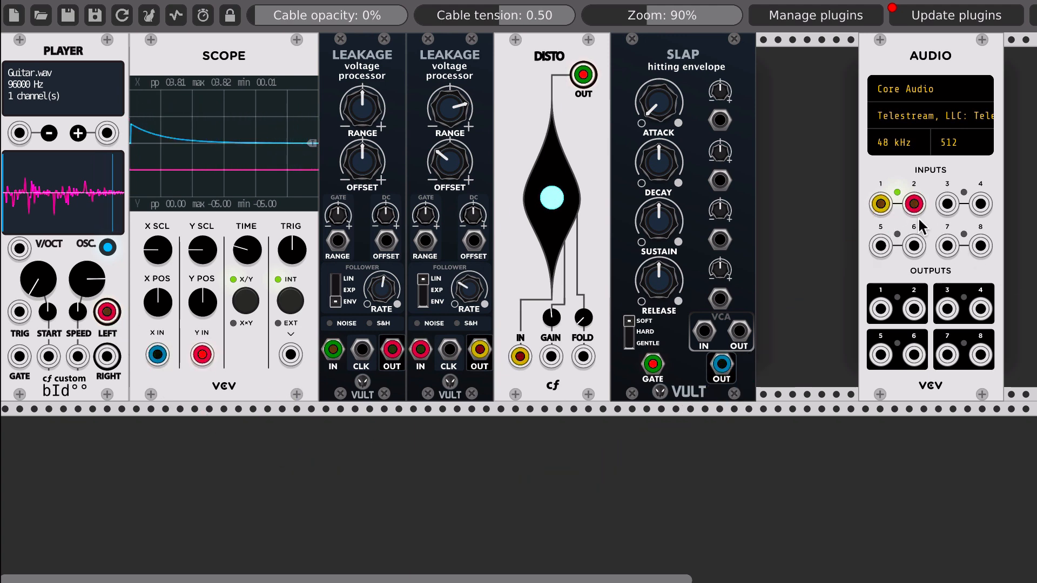
pyautogui.moveTo(910, 212); pyautogui.dragTo(881, 203)
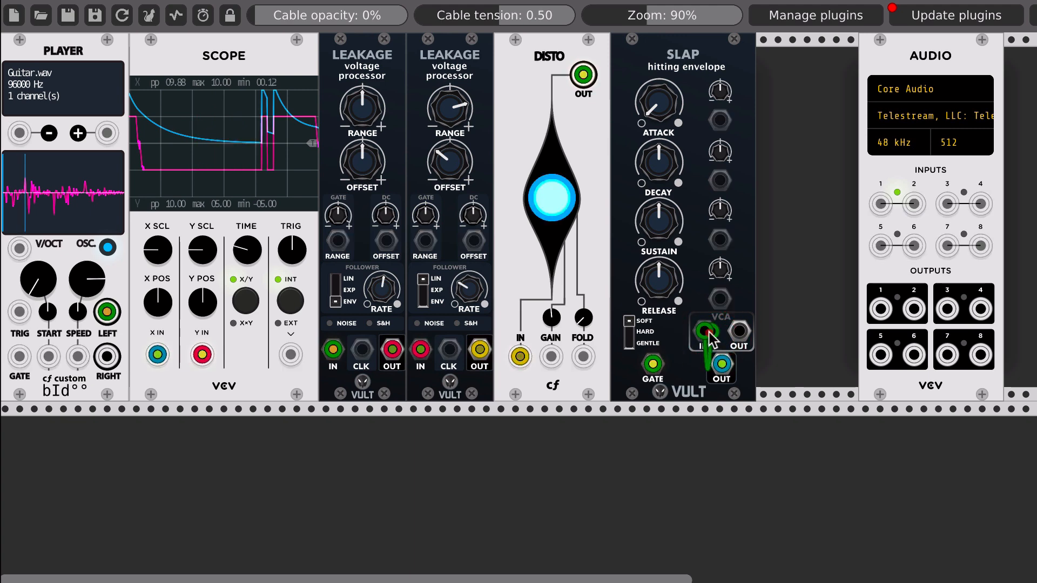
# Route the Player's left output through Slap's VCA and into Audio inputs 1 and 2
pyautogui.moveTo(704, 330); pyautogui.dragTo(106, 312)
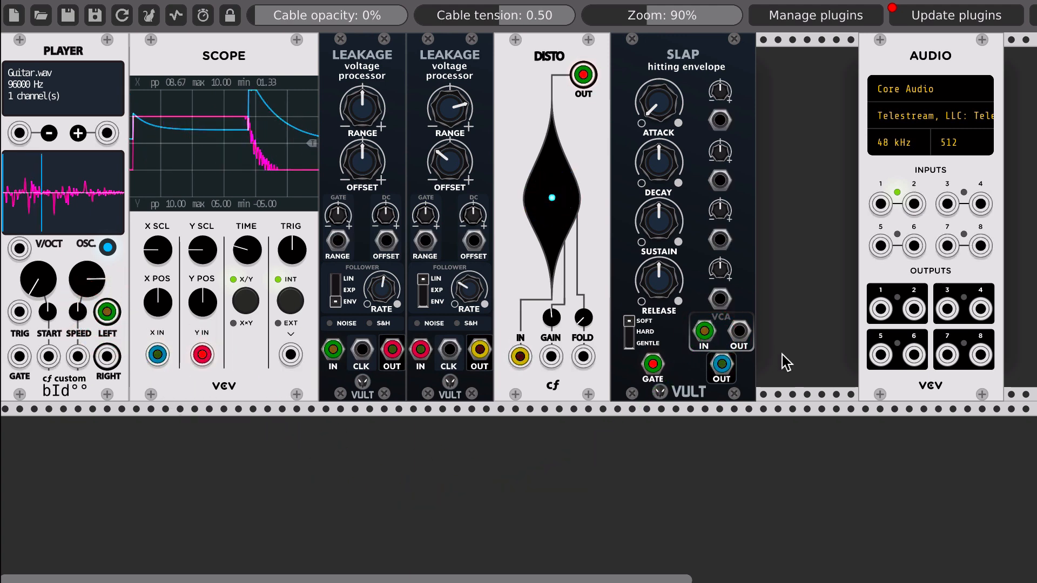
pyautogui.moveTo(740, 332); pyautogui.dragTo(914, 204)
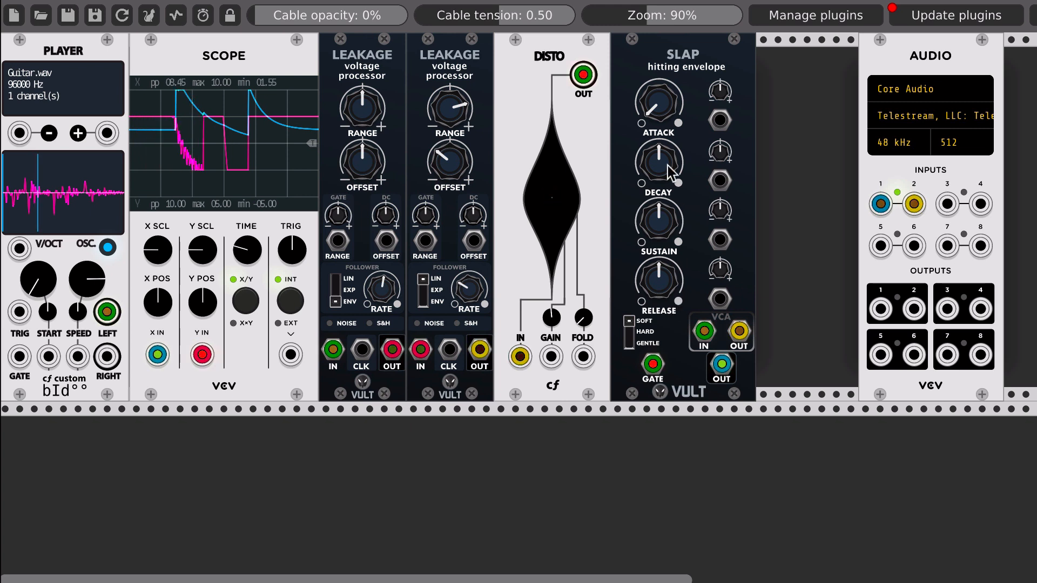
# Raise Slap's release, sustain and attack well above centre to lengthen and smooth the envelope
pyautogui.moveTo(660, 294); pyautogui.dragTo(663, 283)
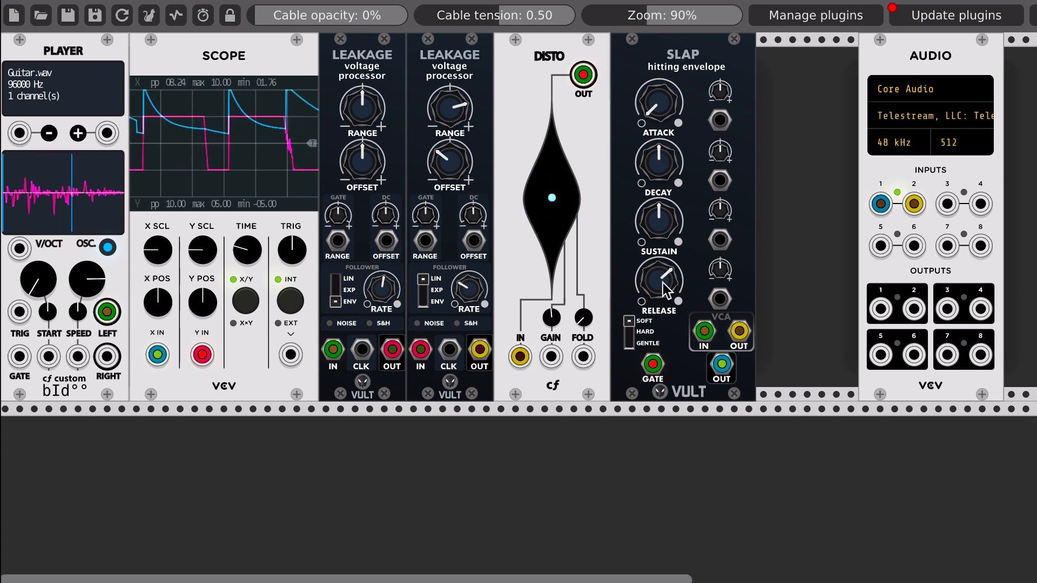
pyautogui.moveTo(663, 283); pyautogui.dragTo(663, 278)
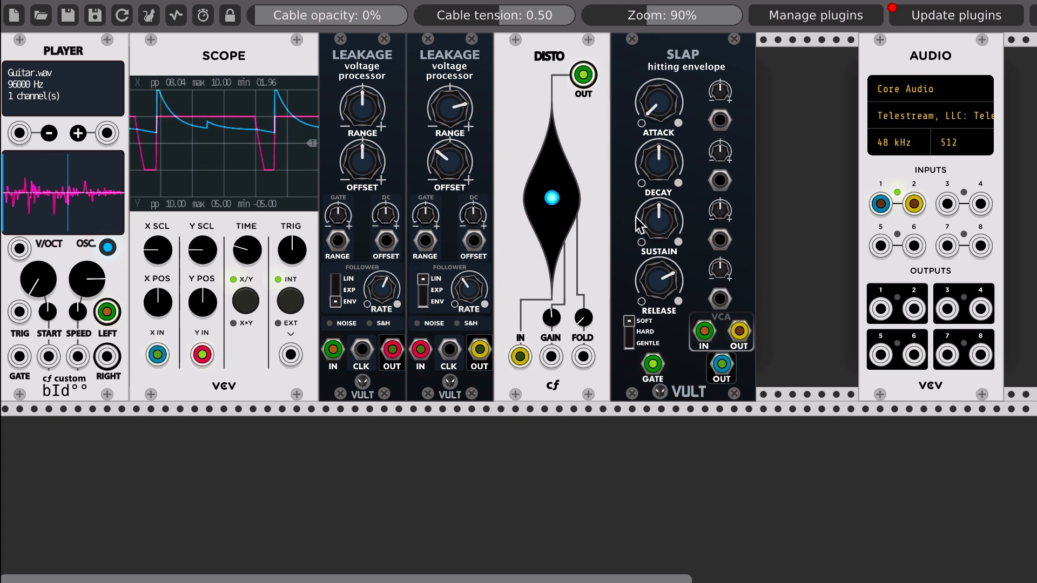
pyautogui.moveTo(639, 224); pyautogui.dragTo(639, 184)
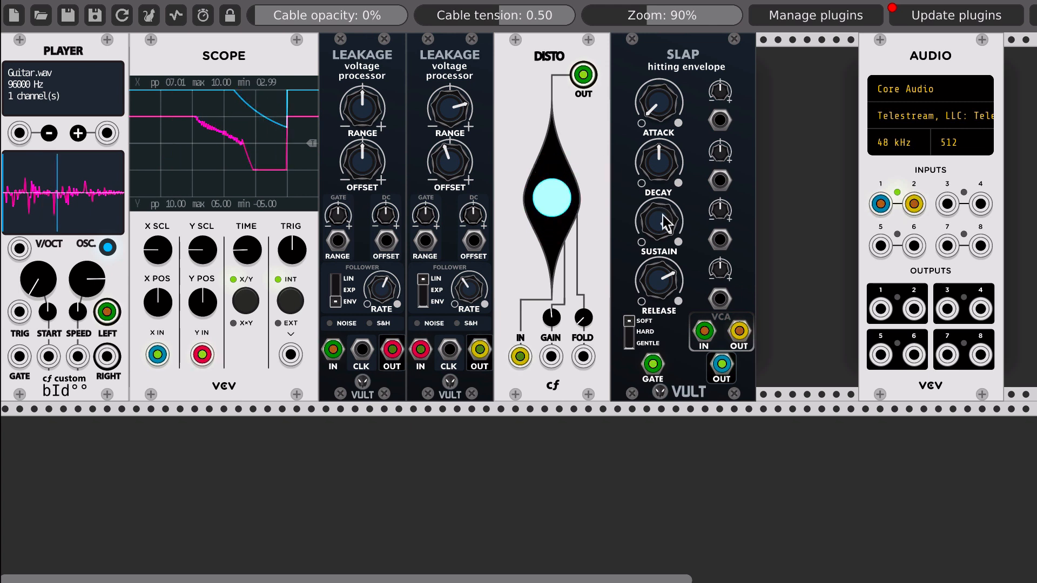
pyautogui.moveTo(662, 215)
pyautogui.mouseDown()
pyautogui.moveTo(663, 239)
pyautogui.moveTo(663, 222)
pyautogui.mouseUp()
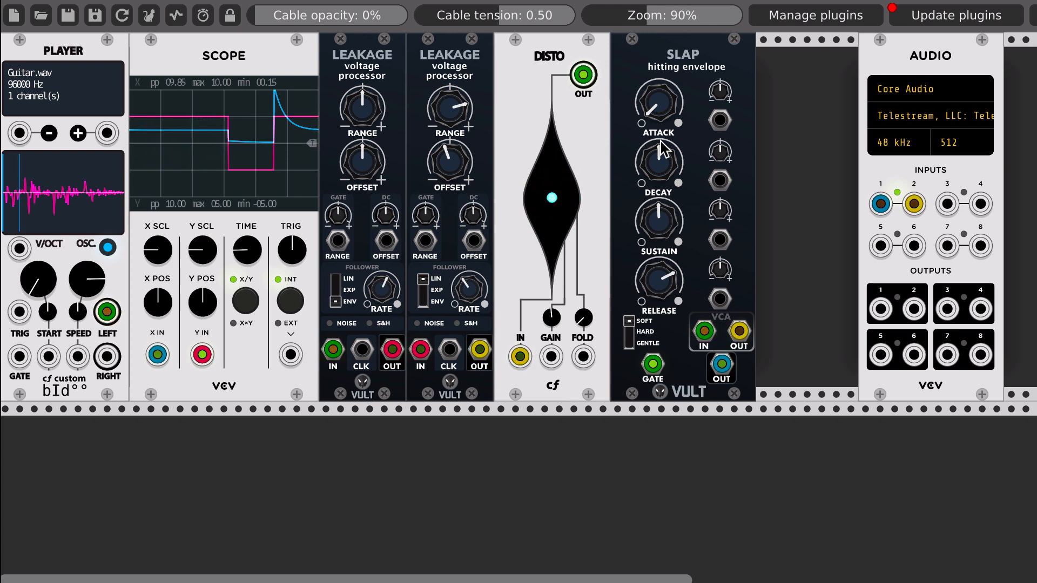
pyautogui.moveTo(658, 220); pyautogui.dragTo(658, 210)
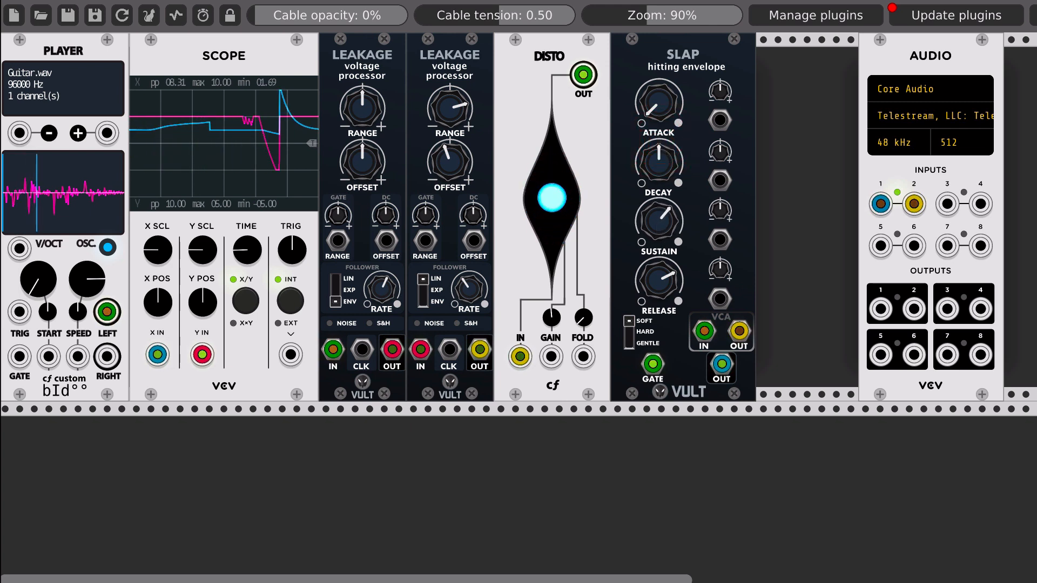
pyautogui.moveTo(659, 103); pyautogui.dragTo(659, 68)
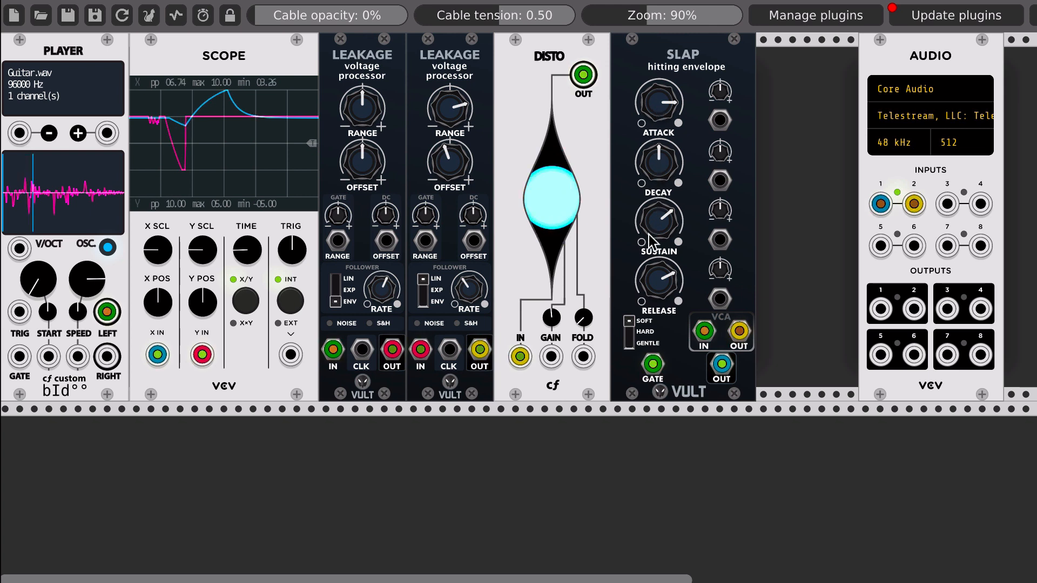
pyautogui.moveTo(653, 225); pyautogui.dragTo(652, 220)
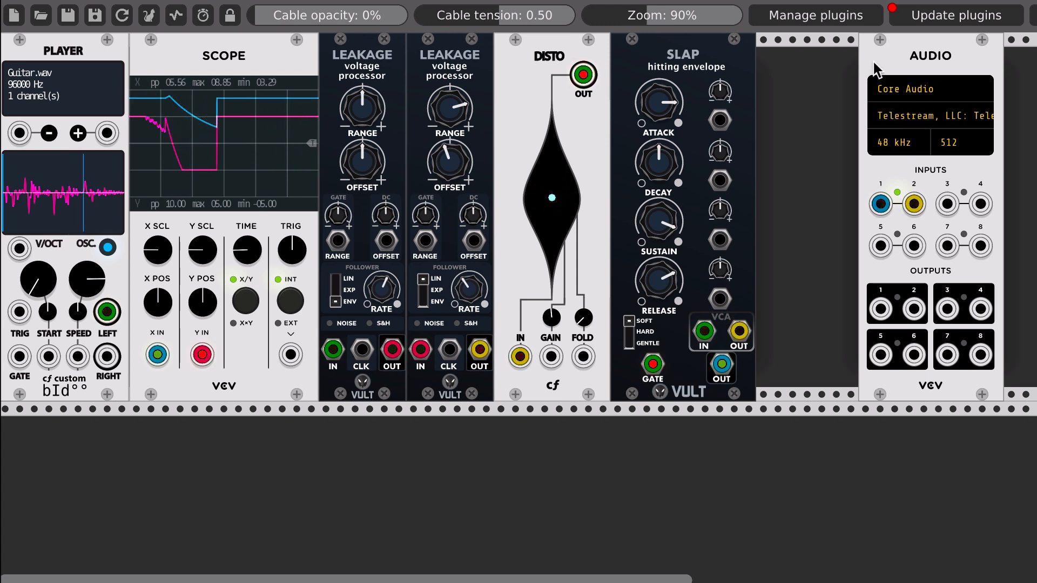
pyautogui.moveTo(731, 369)
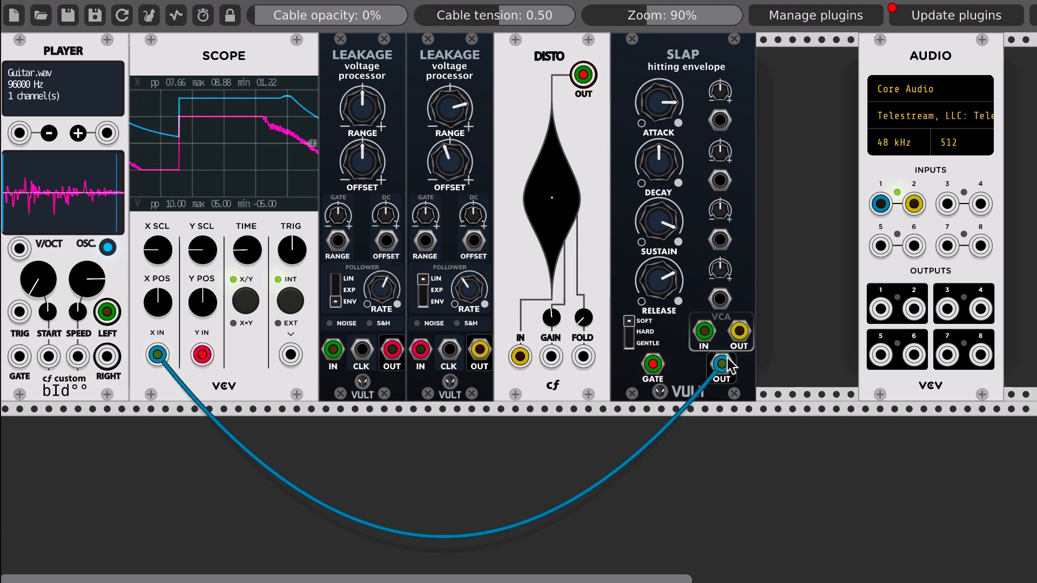
pyautogui.moveTo(728, 359); pyautogui.dragTo(723, 364)
# Move the Audio module further away and add the Vult Stabile filter beside Slap, searching for "stabil"
pyautogui.moveTo(900, 63); pyautogui.dragTo(1002, 63)
pyautogui.rightClick(833, 136)
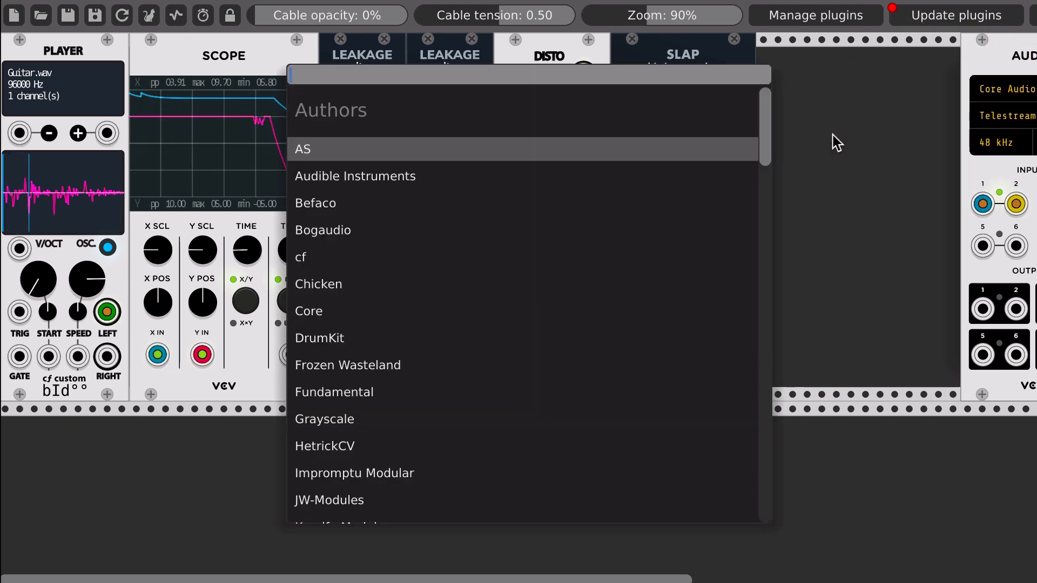
pyautogui.write('stabil')
pyautogui.press('Return')
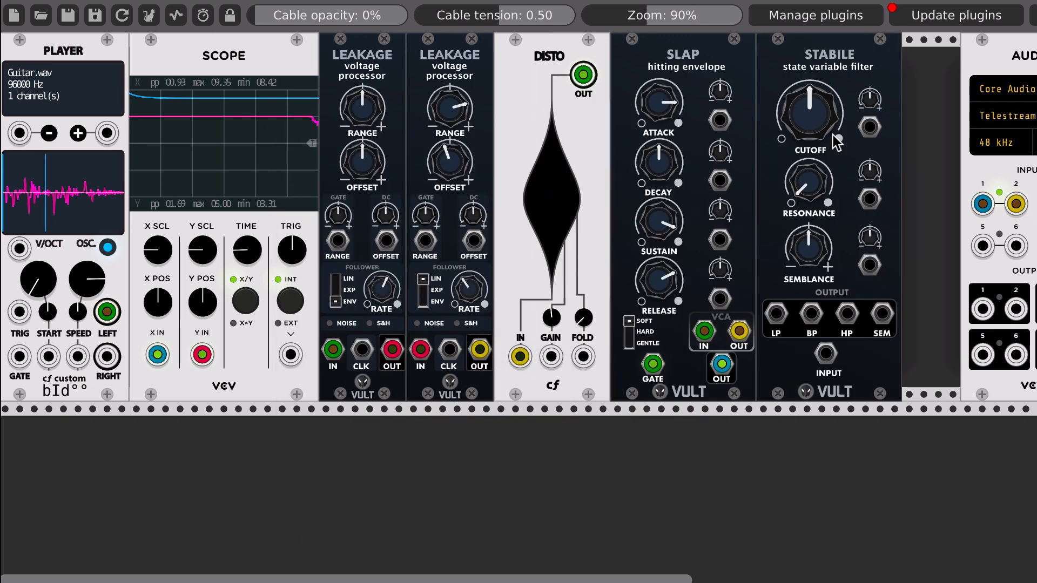
# Reroute the guitar from Slap's VCA into Stabile's input, send Stabile's BP output to Audio inputs 1 and 2, and place Audio beside Stabile
pyautogui.rightClick(748, 329)
pyautogui.rightClick(744, 335)
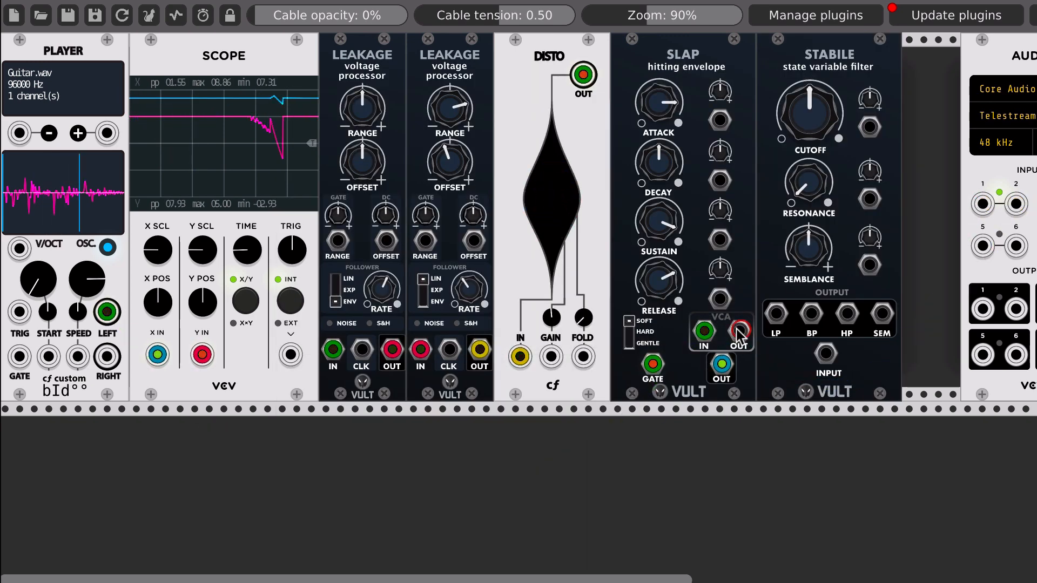
pyautogui.moveTo(704, 331); pyautogui.dragTo(826, 354)
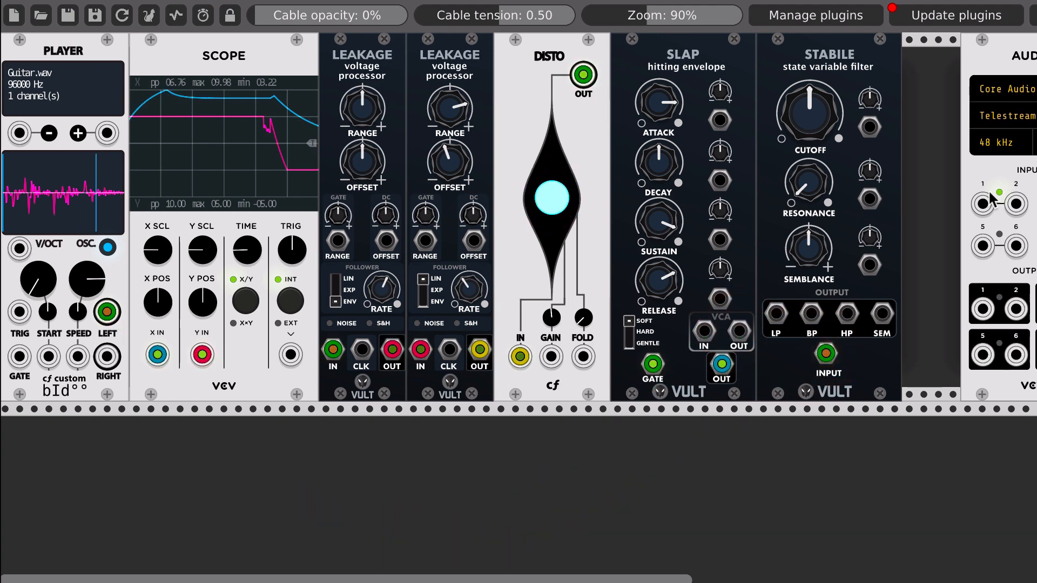
pyautogui.moveTo(983, 204); pyautogui.dragTo(811, 314)
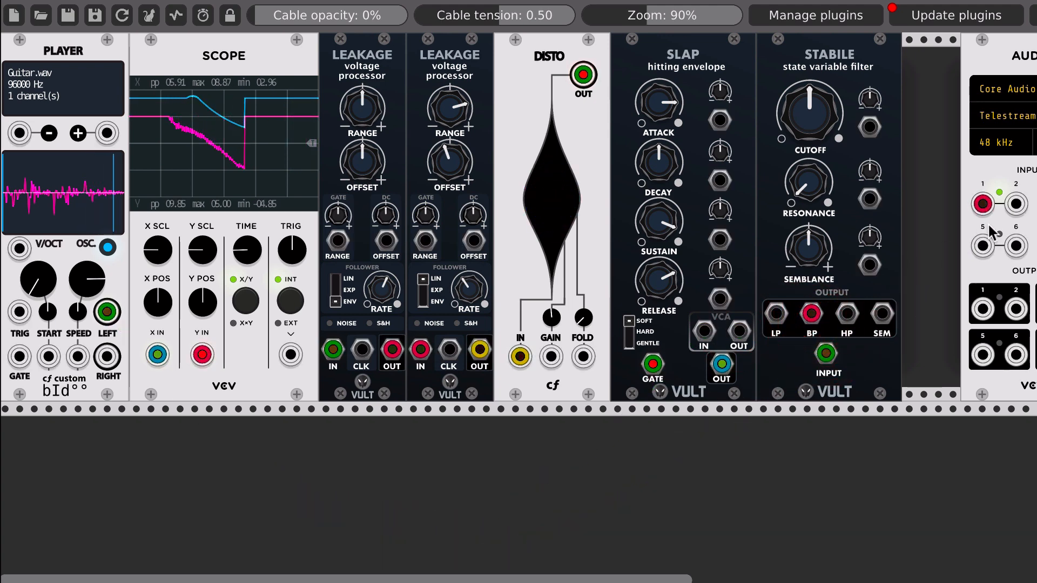
pyautogui.moveTo(1016, 204); pyautogui.dragTo(811, 314)
pyautogui.moveTo(983, 40); pyautogui.dragTo(919, 54)
# Modulate Stabile's cutoff with Slap's envelope output, with resonance at centre and the cutoff well below centre
pyautogui.moveTo(800, 191); pyautogui.dragTo(805, 135)
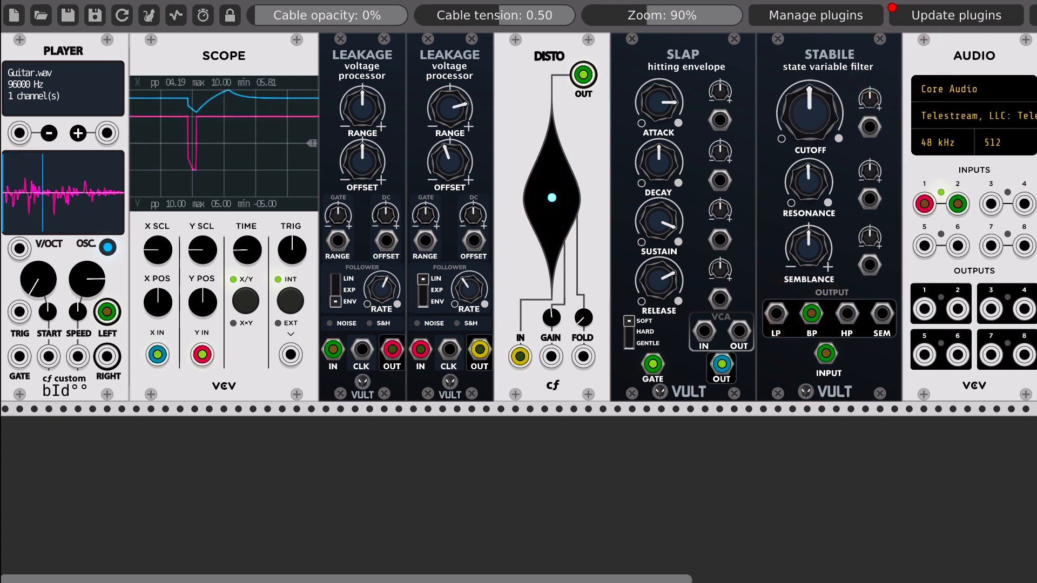
pyautogui.moveTo(870, 127); pyautogui.dragTo(722, 364)
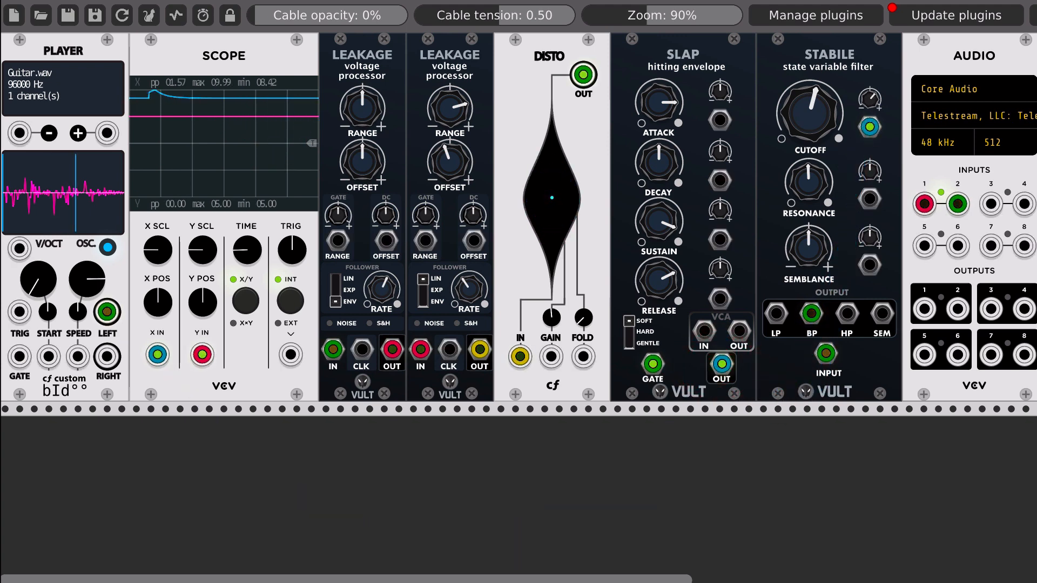
pyautogui.moveTo(810, 111); pyautogui.dragTo(810, 156)
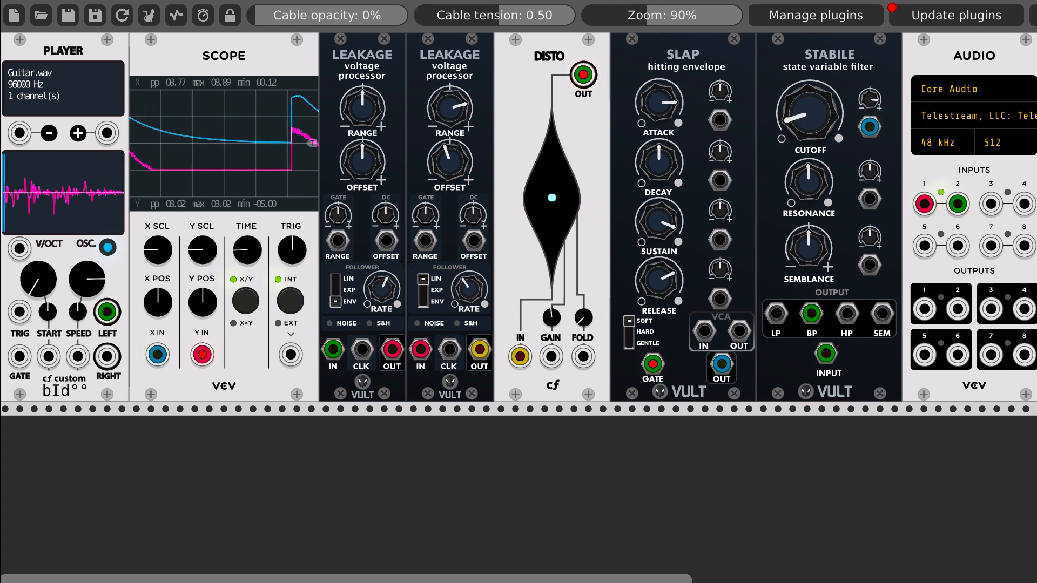
pyautogui.moveTo(802, 124); pyautogui.dragTo(803, 118)
# Lower Slap's attack and sustain to about centre, and reduce Stabile's cutoff modulation amount while raising its cutoff slightly
pyautogui.moveTo(668, 108); pyautogui.dragTo(668, 122)
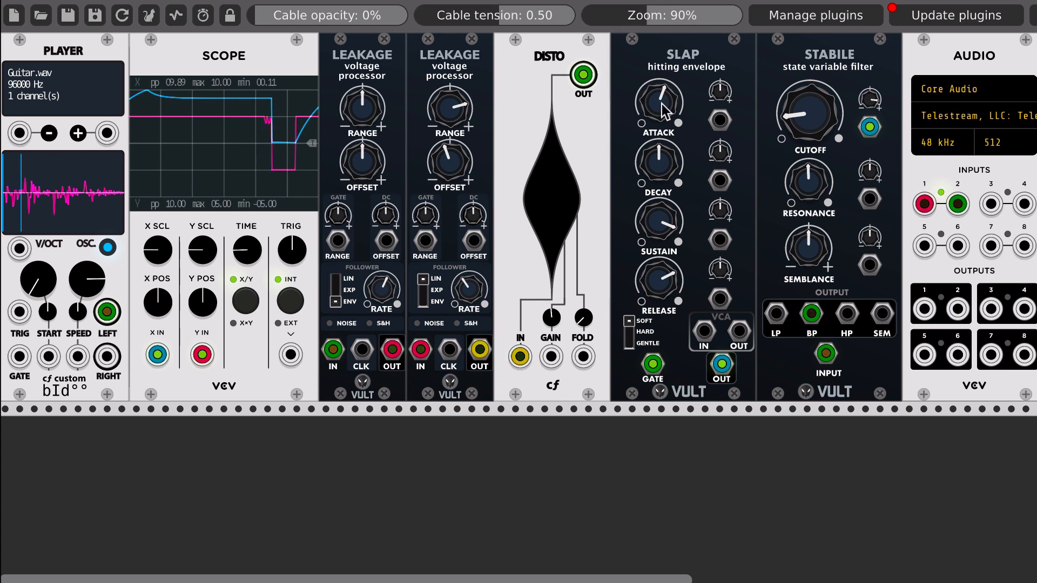
pyautogui.moveTo(662, 222); pyautogui.dragTo(662, 276)
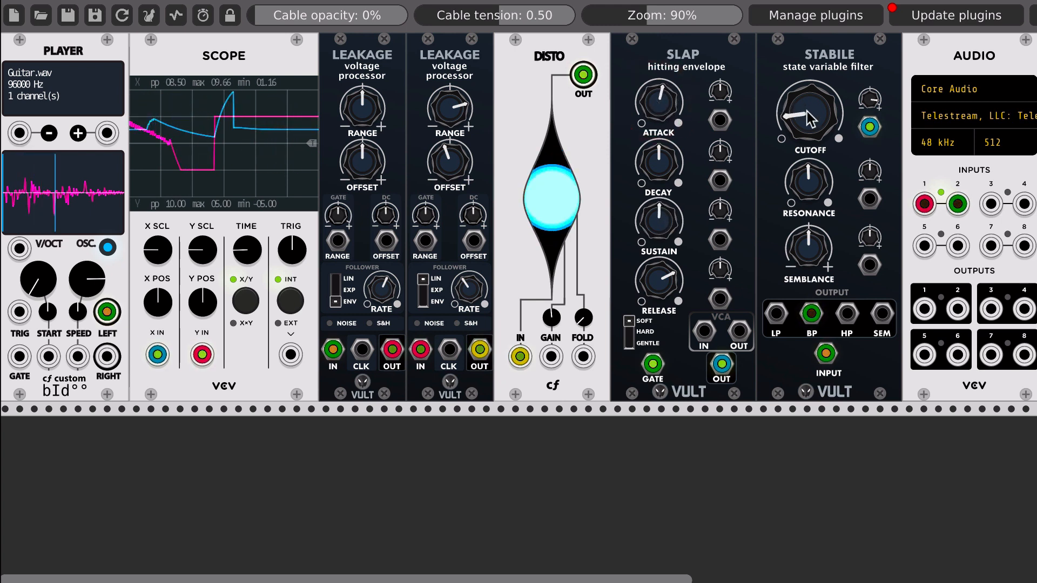
pyautogui.moveTo(874, 108); pyautogui.dragTo(868, 107)
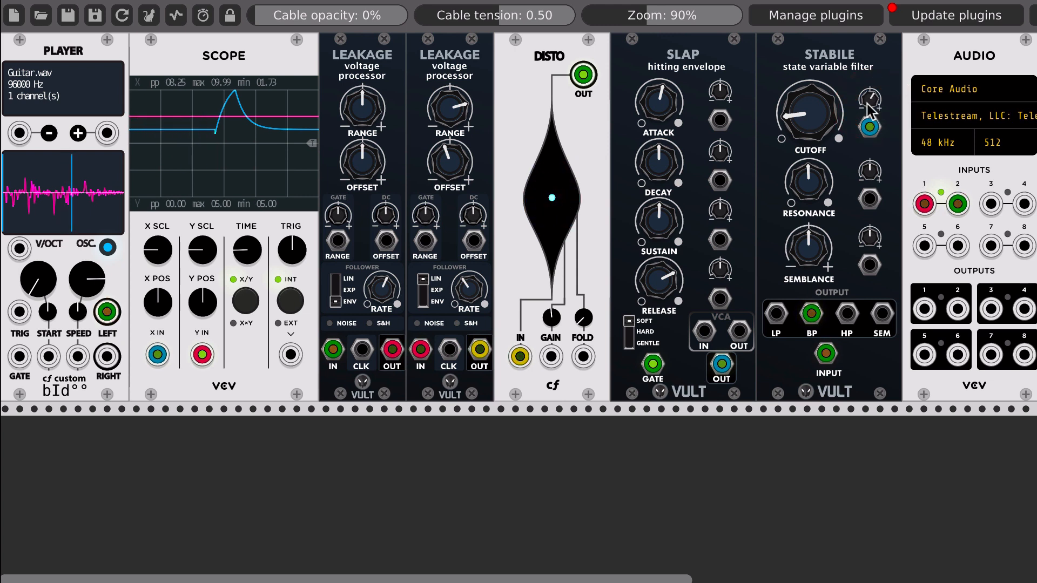
pyautogui.moveTo(792, 115); pyautogui.dragTo(792, 102)
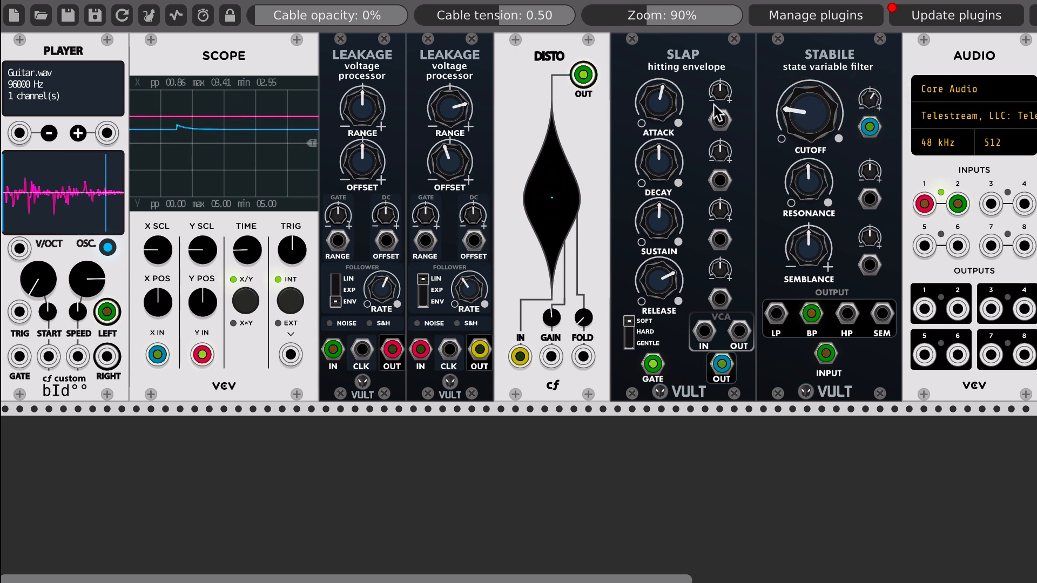
# Set Slap's attack, sustain and release below centre and its decay above centre, and raise Stabile's resonance while lowering its cutoff
pyautogui.moveTo(655, 105); pyautogui.dragTo(656, 166)
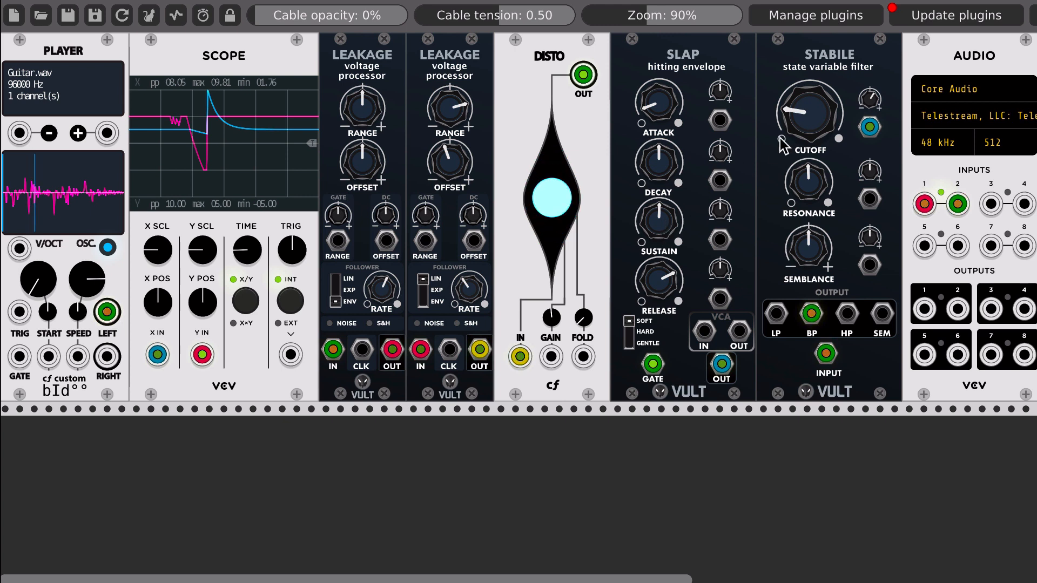
pyautogui.moveTo(809, 114); pyautogui.dragTo(797, 162)
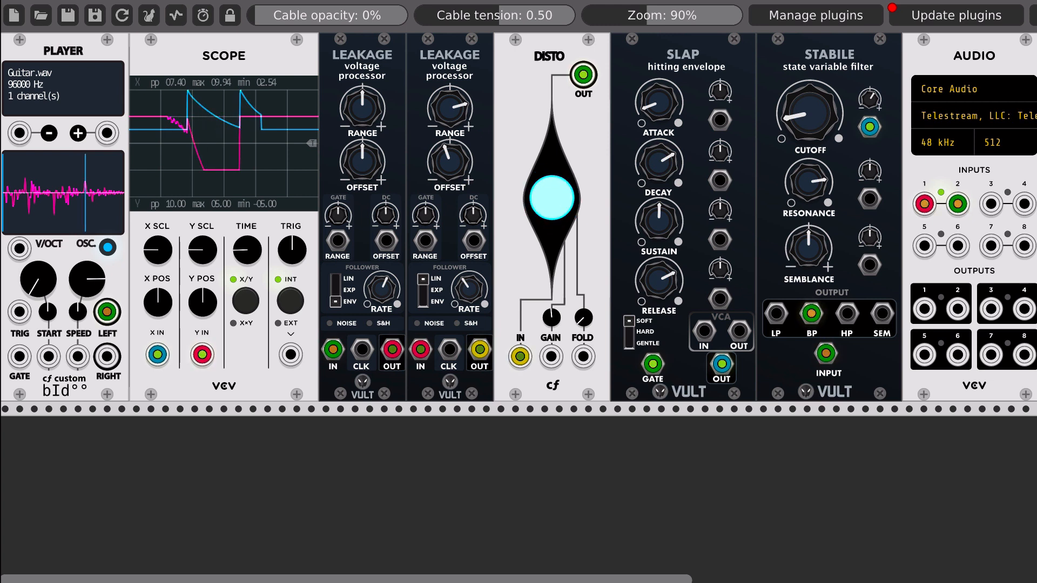
pyautogui.moveTo(658, 221); pyautogui.dragTo(658, 228)
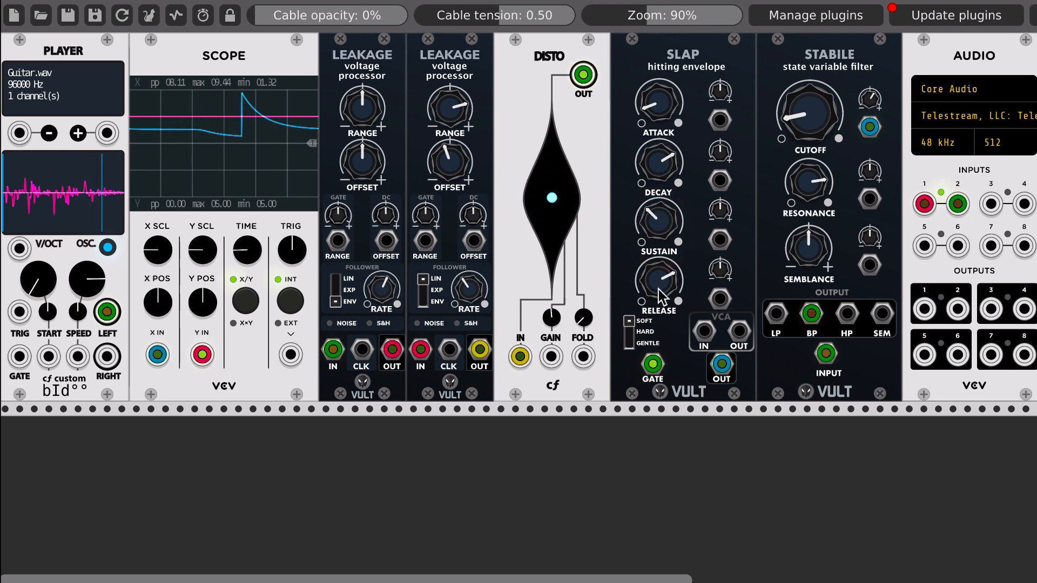
pyautogui.moveTo(660, 279); pyautogui.dragTo(659, 290)
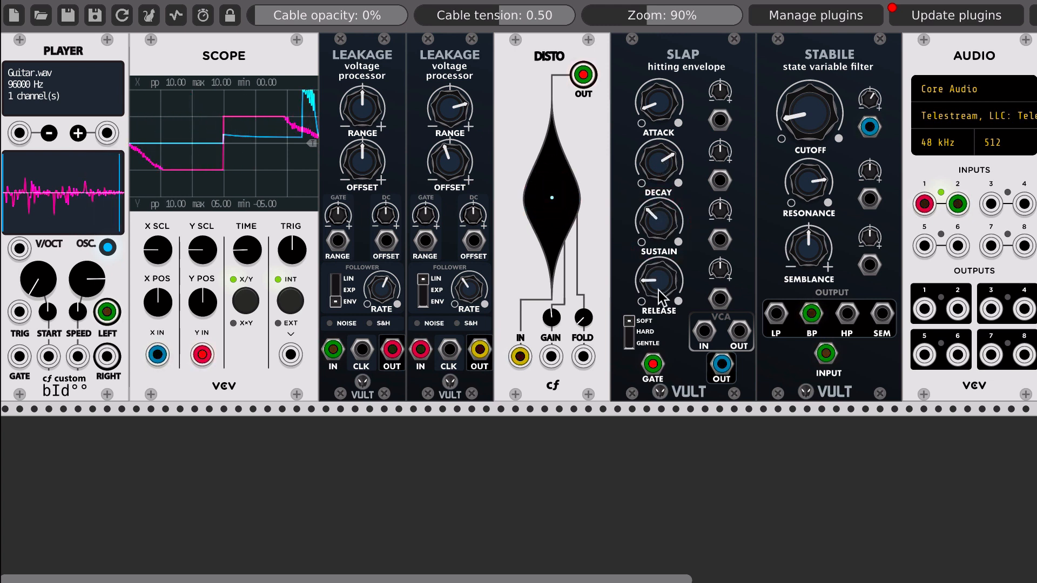
# Raise Slap's attack to about centre and set Stabile's cutoff slightly above centre with a negative modulation amount
pyautogui.moveTo(653, 111); pyautogui.dragTo(652, 102)
pyautogui.moveTo(809, 113); pyautogui.dragTo(809, 89)
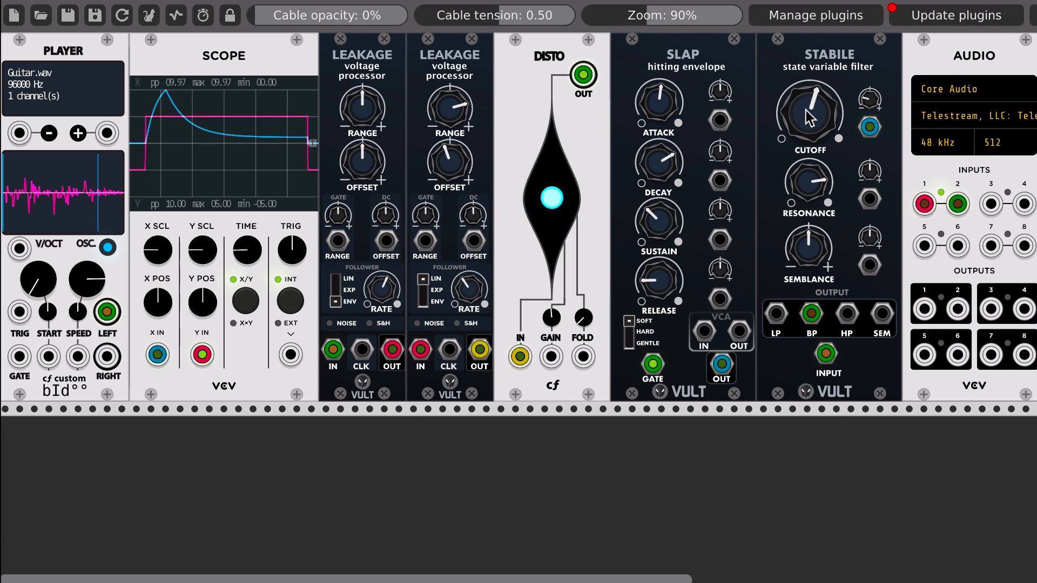
# Lower Slap's attack and the first Leakage's follower rate below centre, and set Stabile's cutoff well below centre with a positive modulation amount
pyautogui.moveTo(659, 104); pyautogui.dragTo(659, 184)
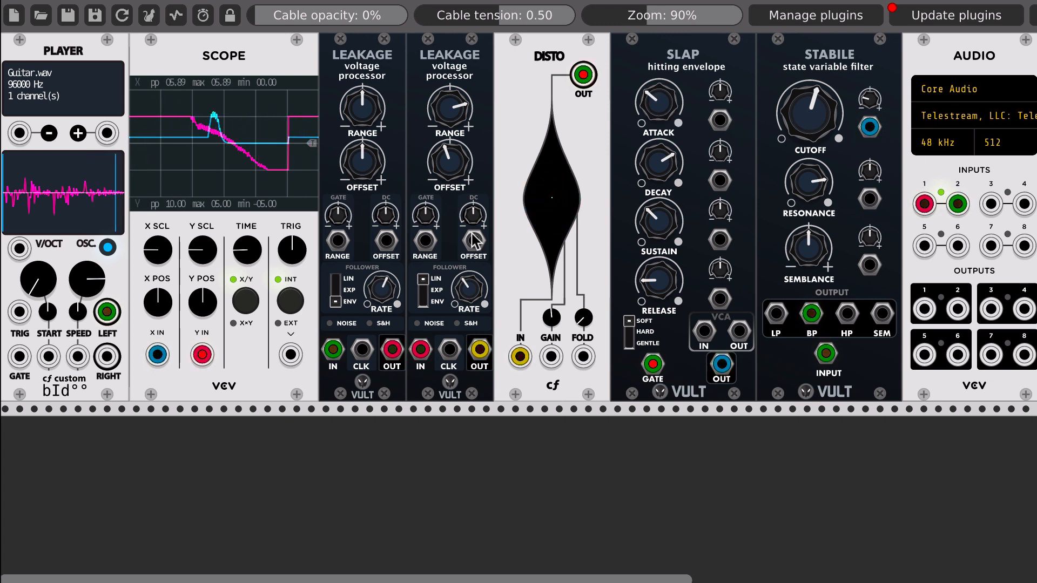
pyautogui.moveTo(391, 295); pyautogui.dragTo(391, 324)
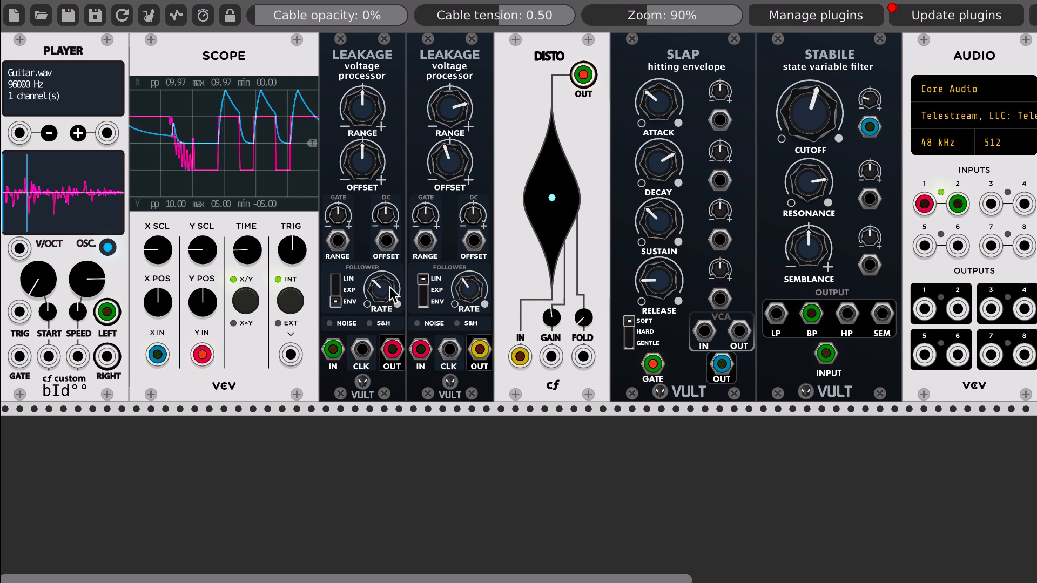
pyautogui.moveTo(802, 107)
pyautogui.mouseDown()
pyautogui.moveTo(802, 140)
pyautogui.moveTo(805, 81)
pyautogui.moveTo(810, 148)
pyautogui.moveTo(815, 112)
pyautogui.mouseUp()
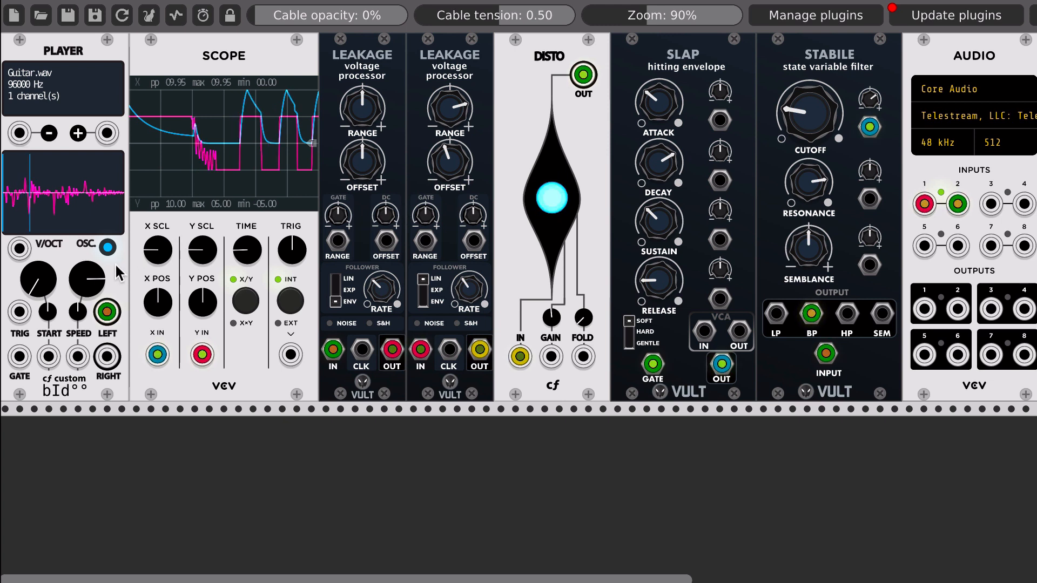
# Reduce Player's speed to slightly below centre, and raise Stabile's resonance close to maximum with its cutoff well below centre
pyautogui.moveTo(92, 274); pyautogui.dragTo(92, 459)
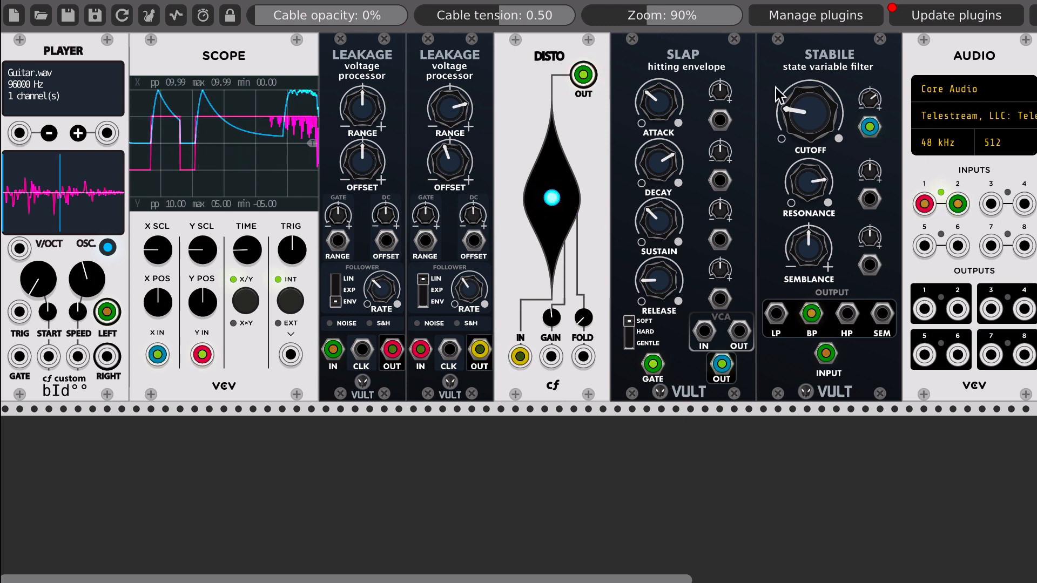
pyautogui.moveTo(809, 113); pyautogui.dragTo(809, 135)
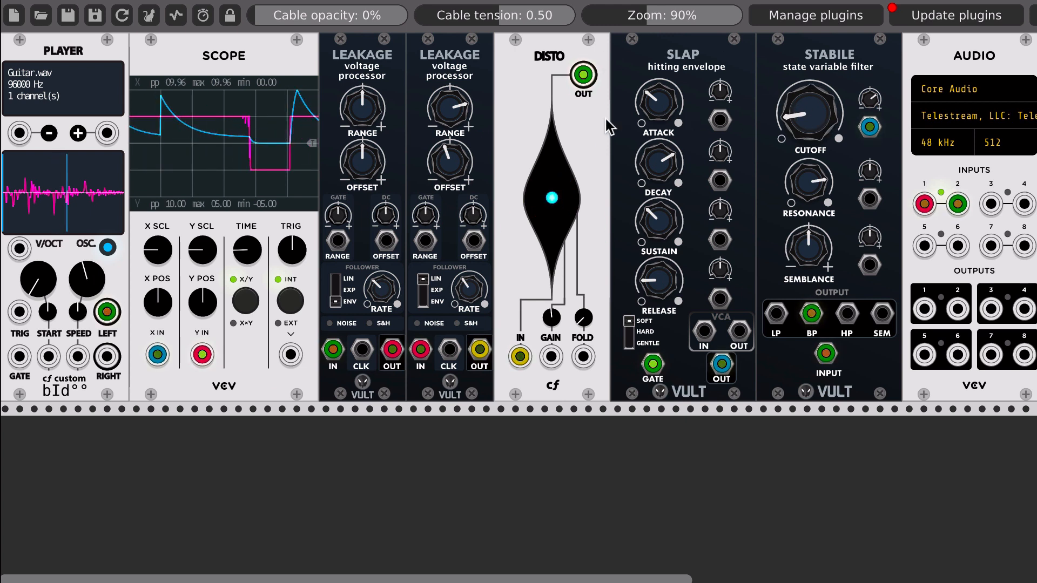
pyautogui.moveTo(809, 180); pyautogui.dragTo(809, 162)
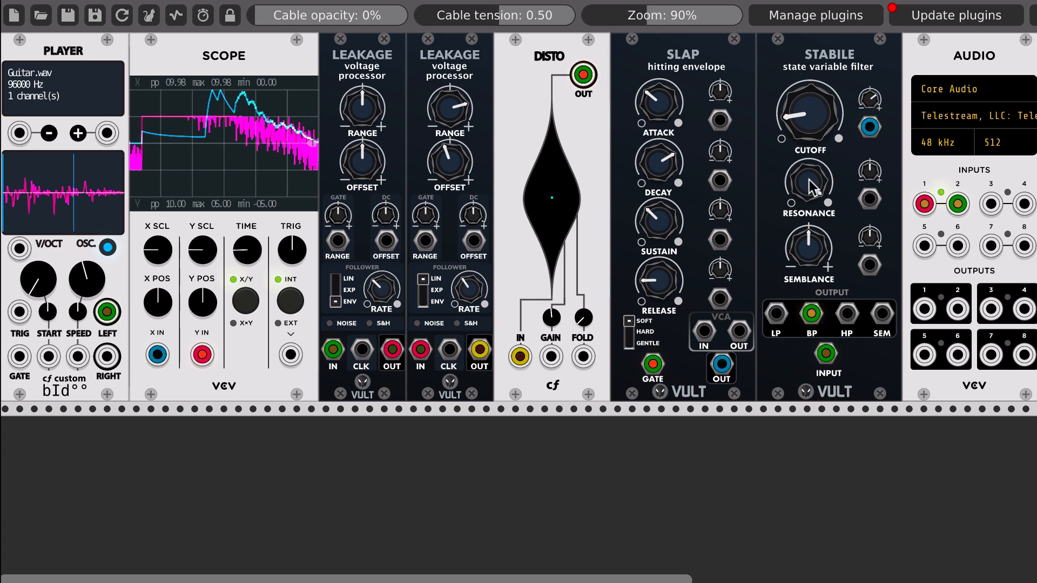
pyautogui.moveTo(805, 115); pyautogui.dragTo(805, 108)
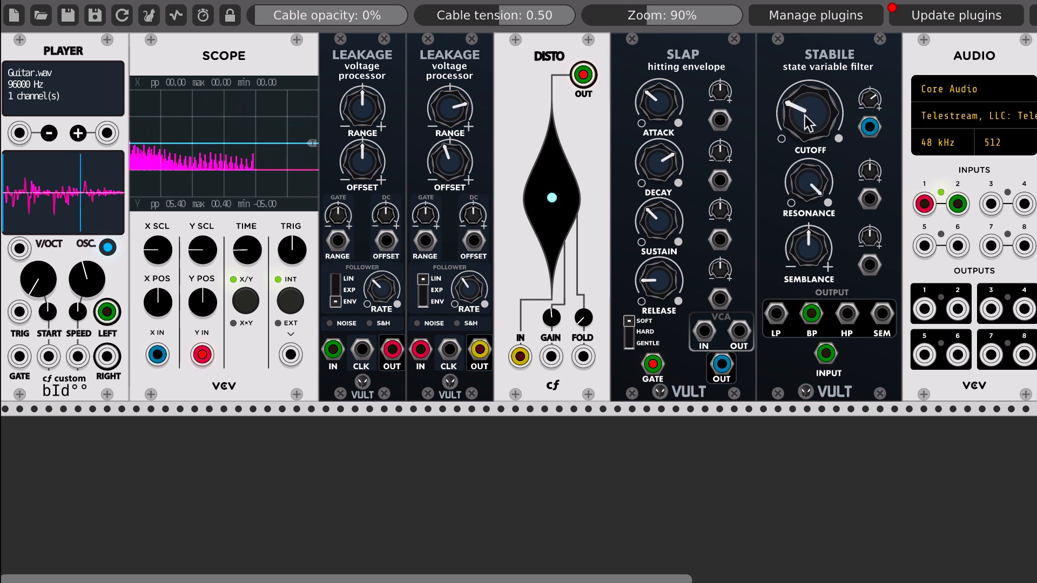
# Raise Player's speed to just below centre and Slap's attack to slightly above centre
pyautogui.moveTo(97, 277)
pyautogui.mouseDown()
pyautogui.moveTo(97, 255)
pyautogui.moveTo(89, 286)
pyautogui.mouseUp()
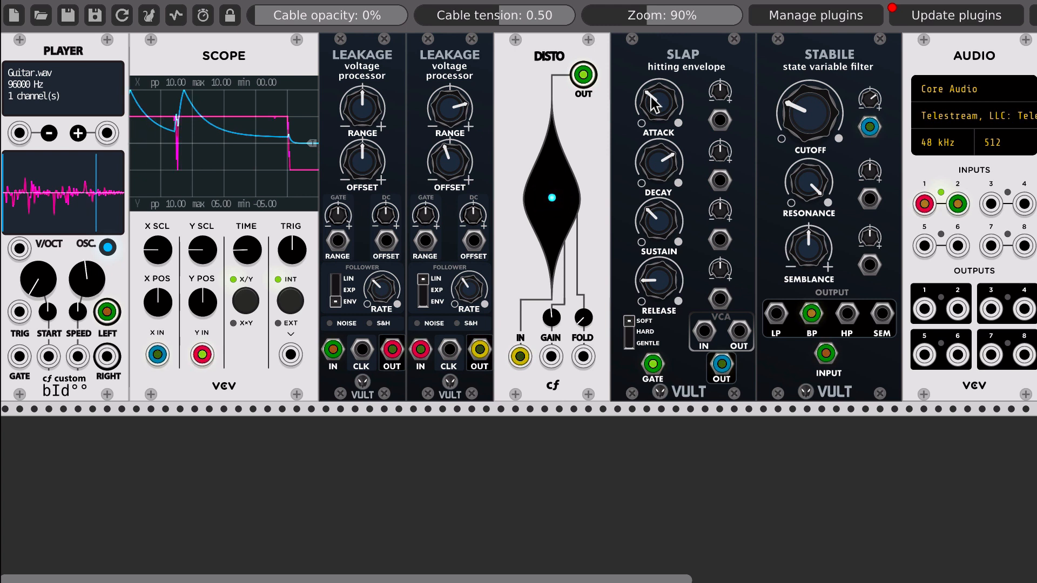
pyautogui.moveTo(652, 103); pyautogui.dragTo(652, 92)
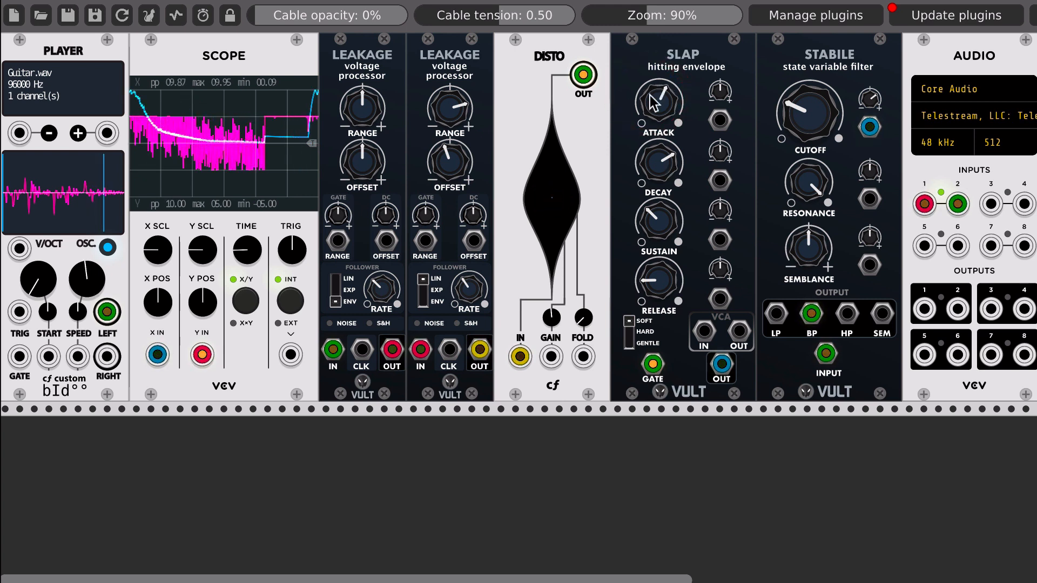